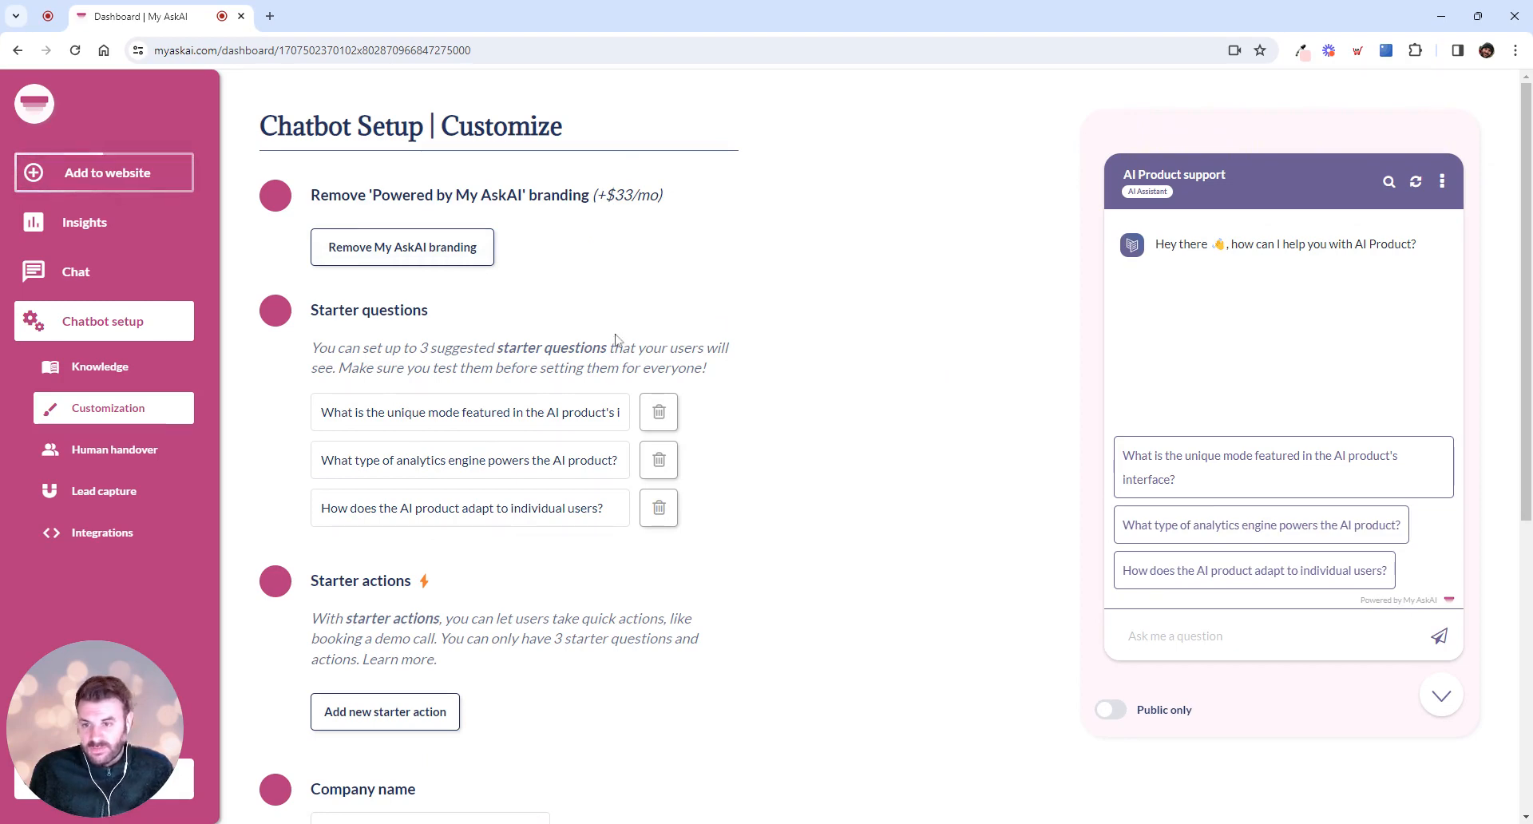
Replace the first starter question, about the unique mode, with a new question "Tell me more about your product?"
scroll(616, 342, "down", 1)
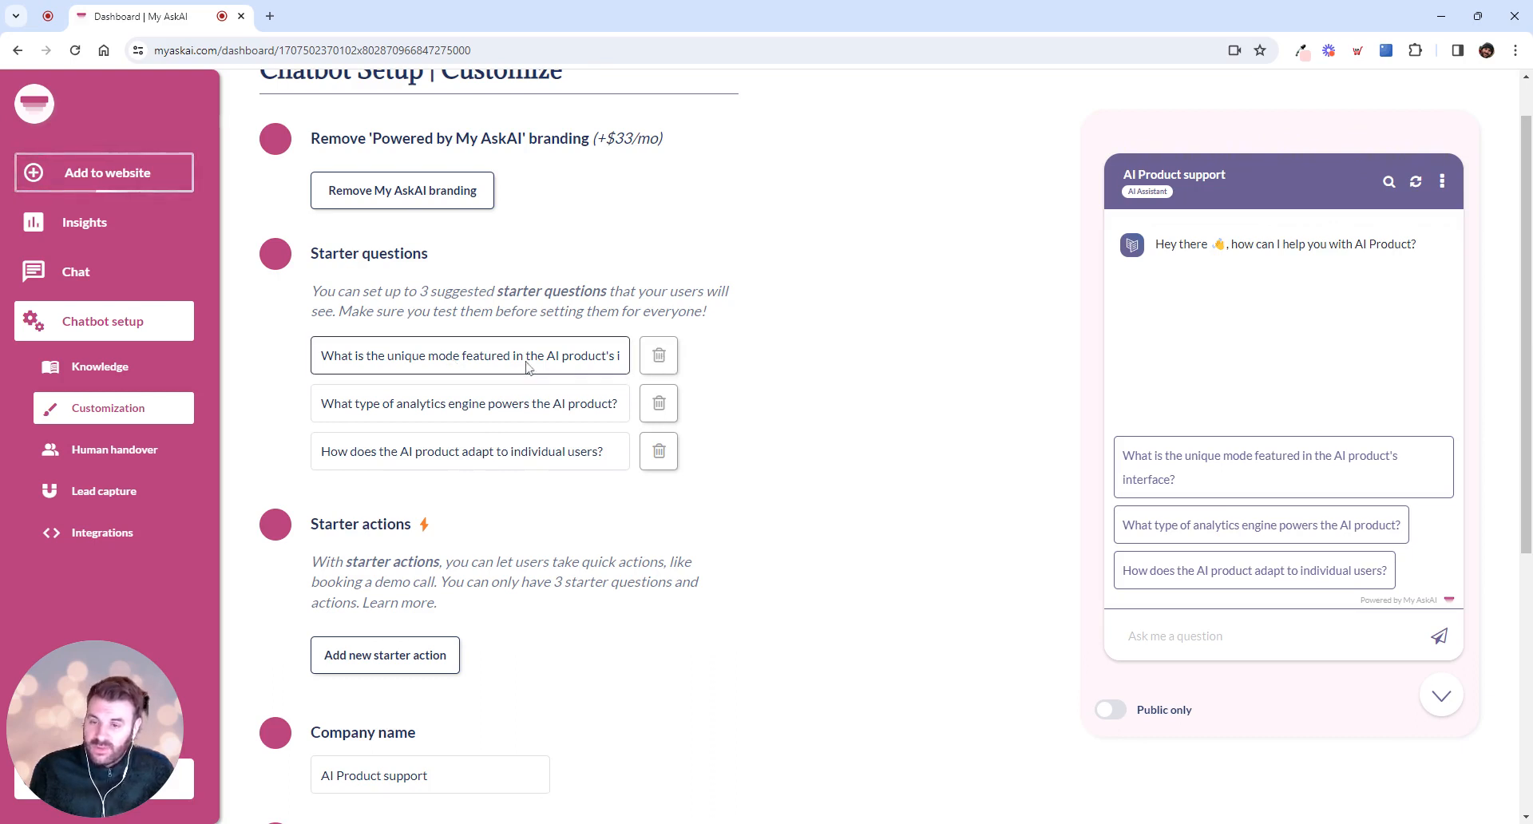
left_click(659, 355)
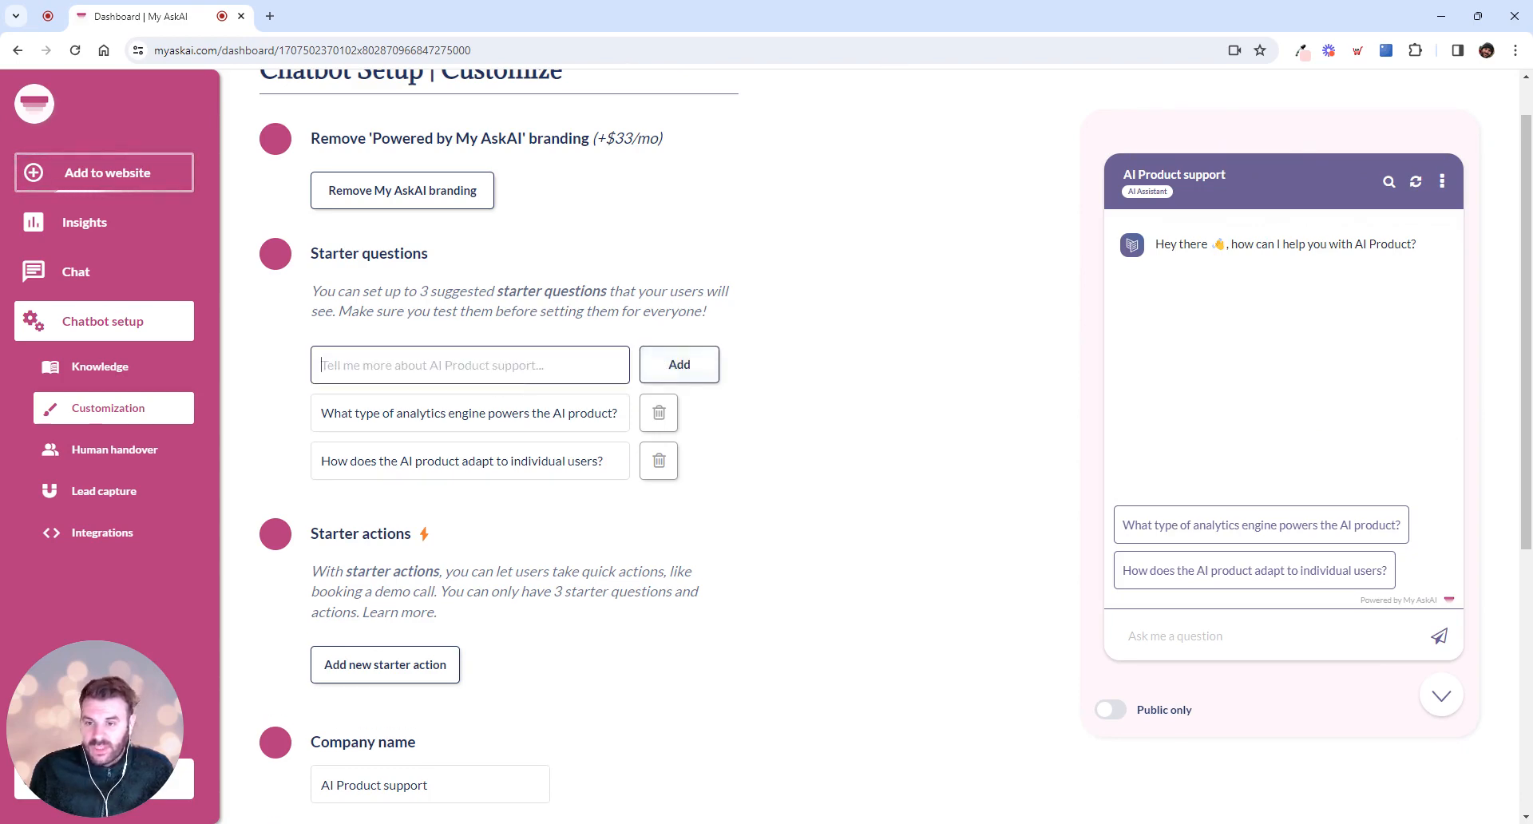
type("Tee")
key("BackSpace")
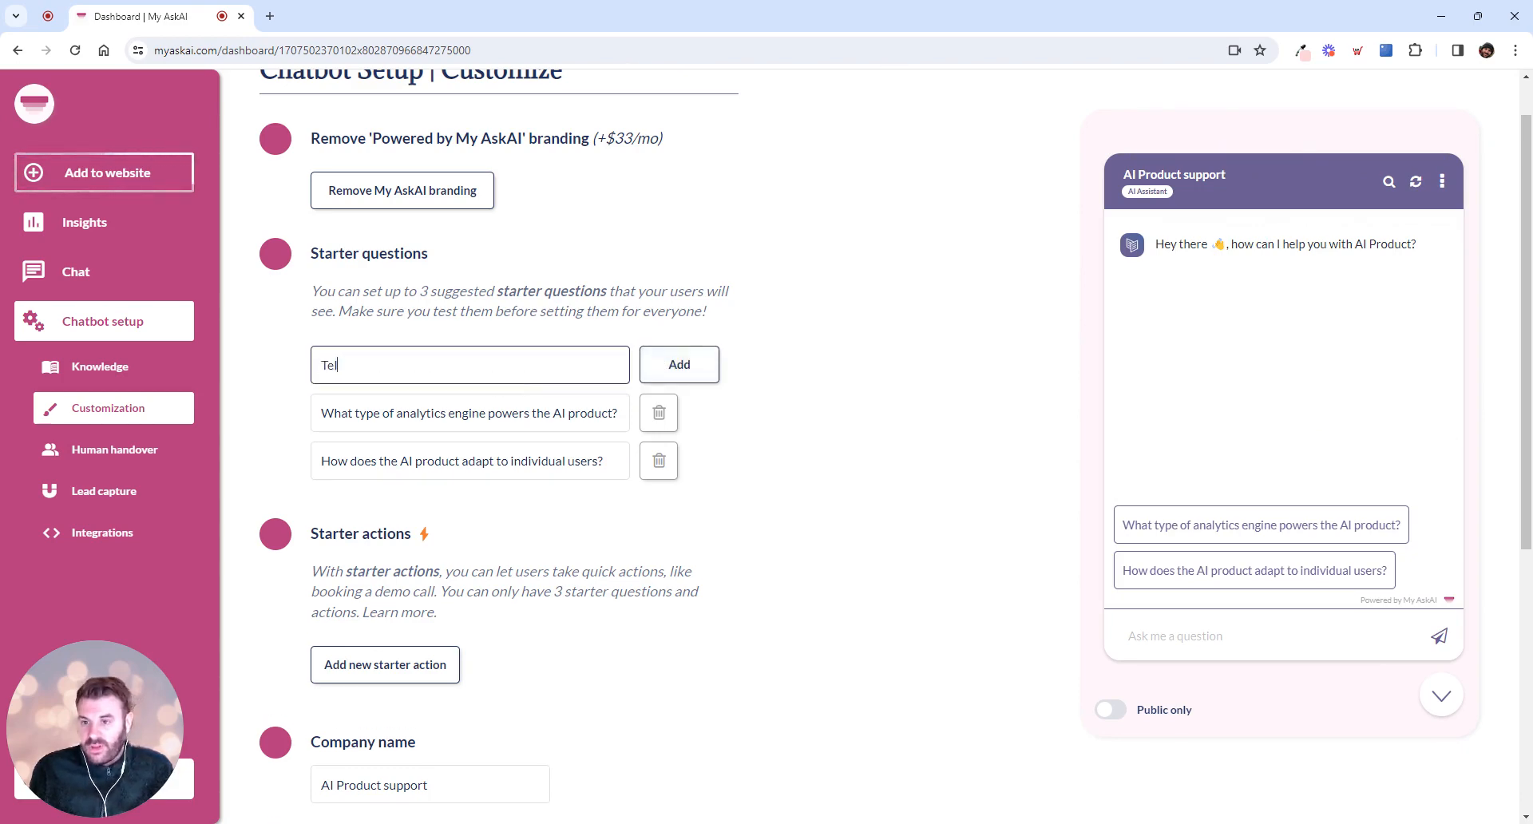
type("ll me more about")
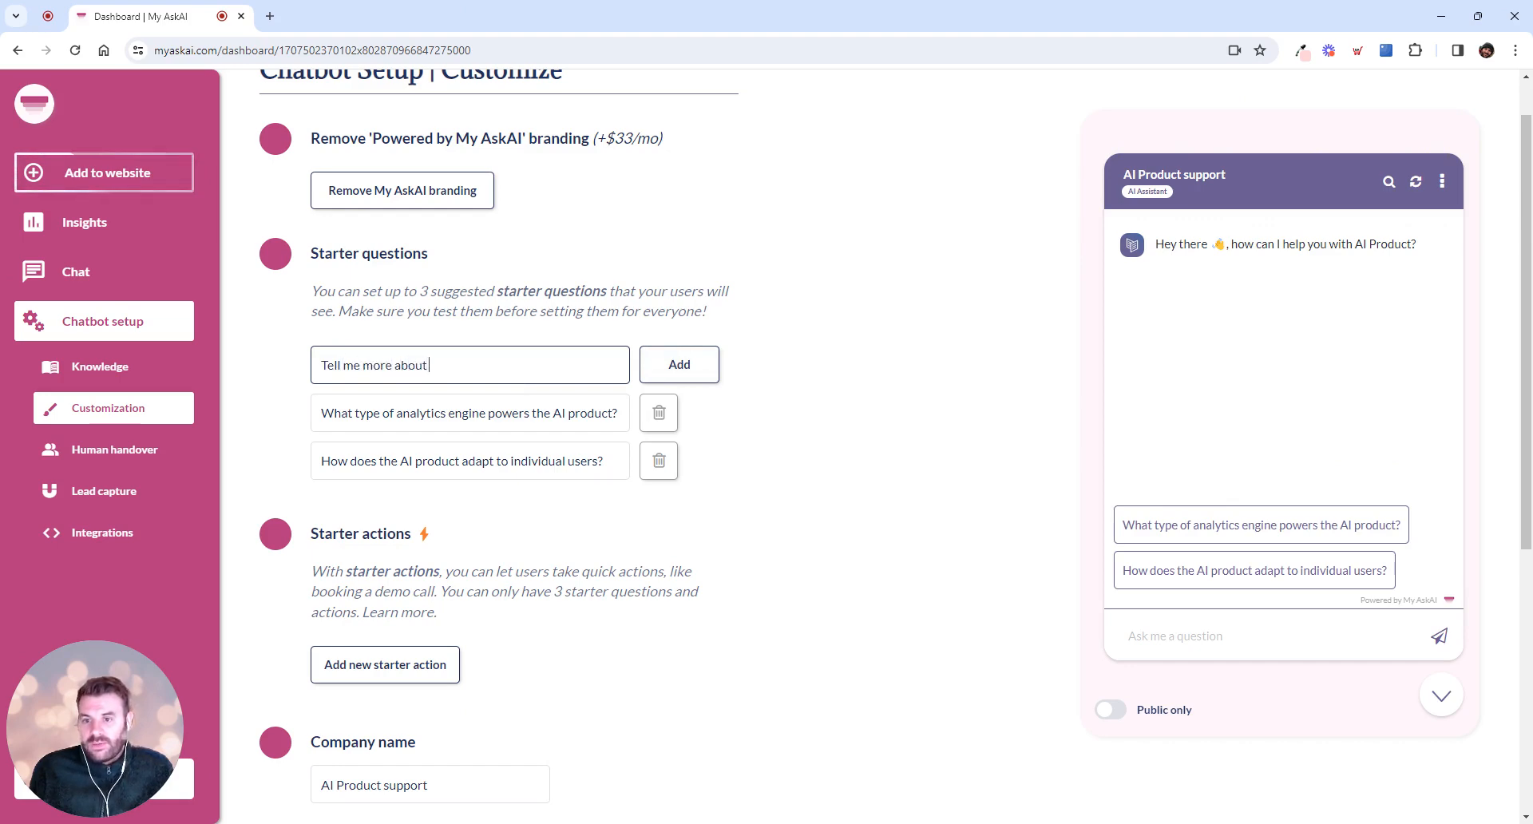
type(" your product?")
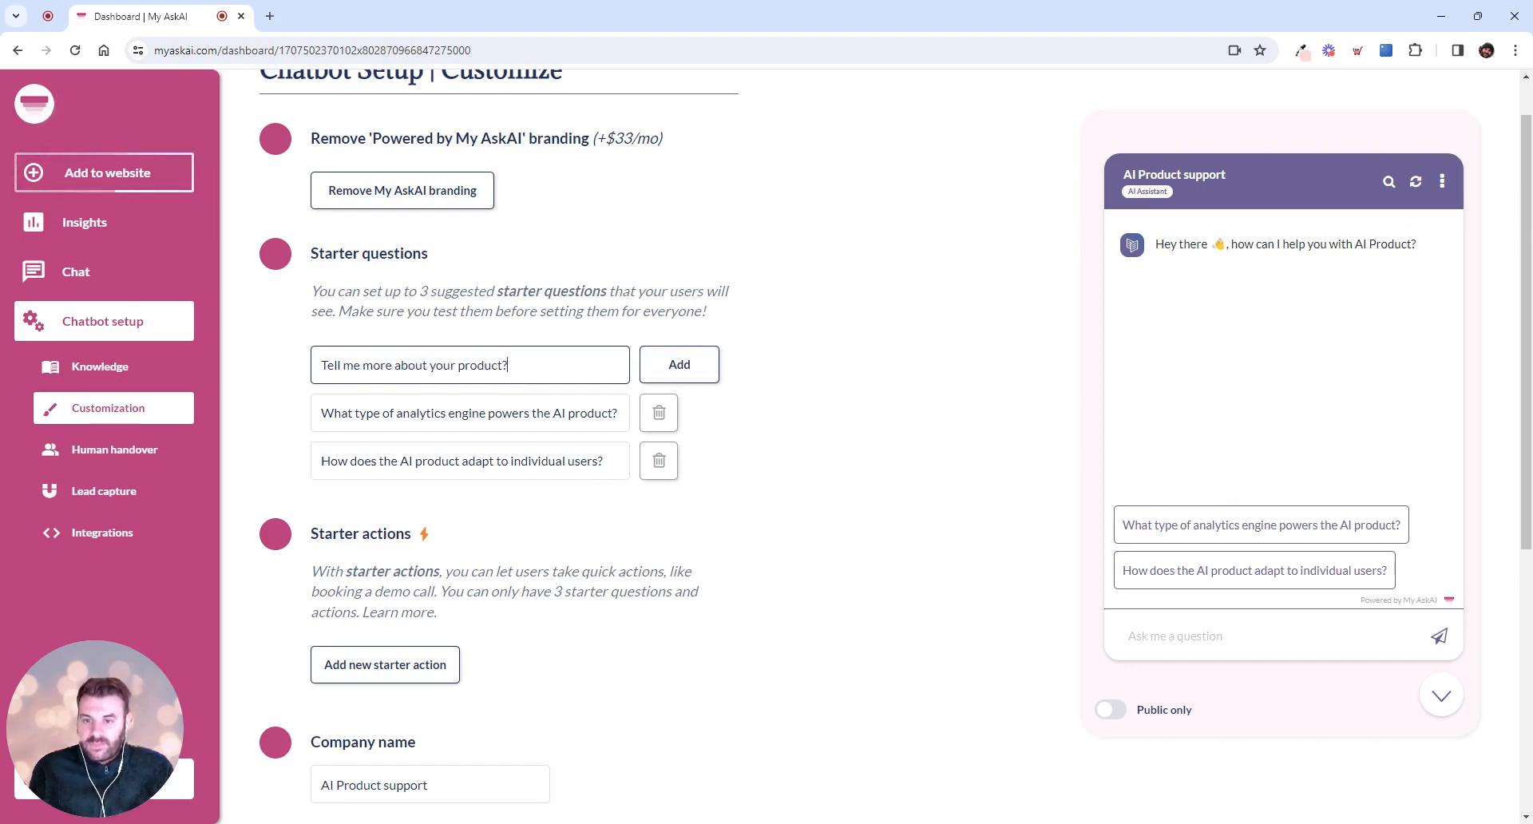
left_click(678, 366)
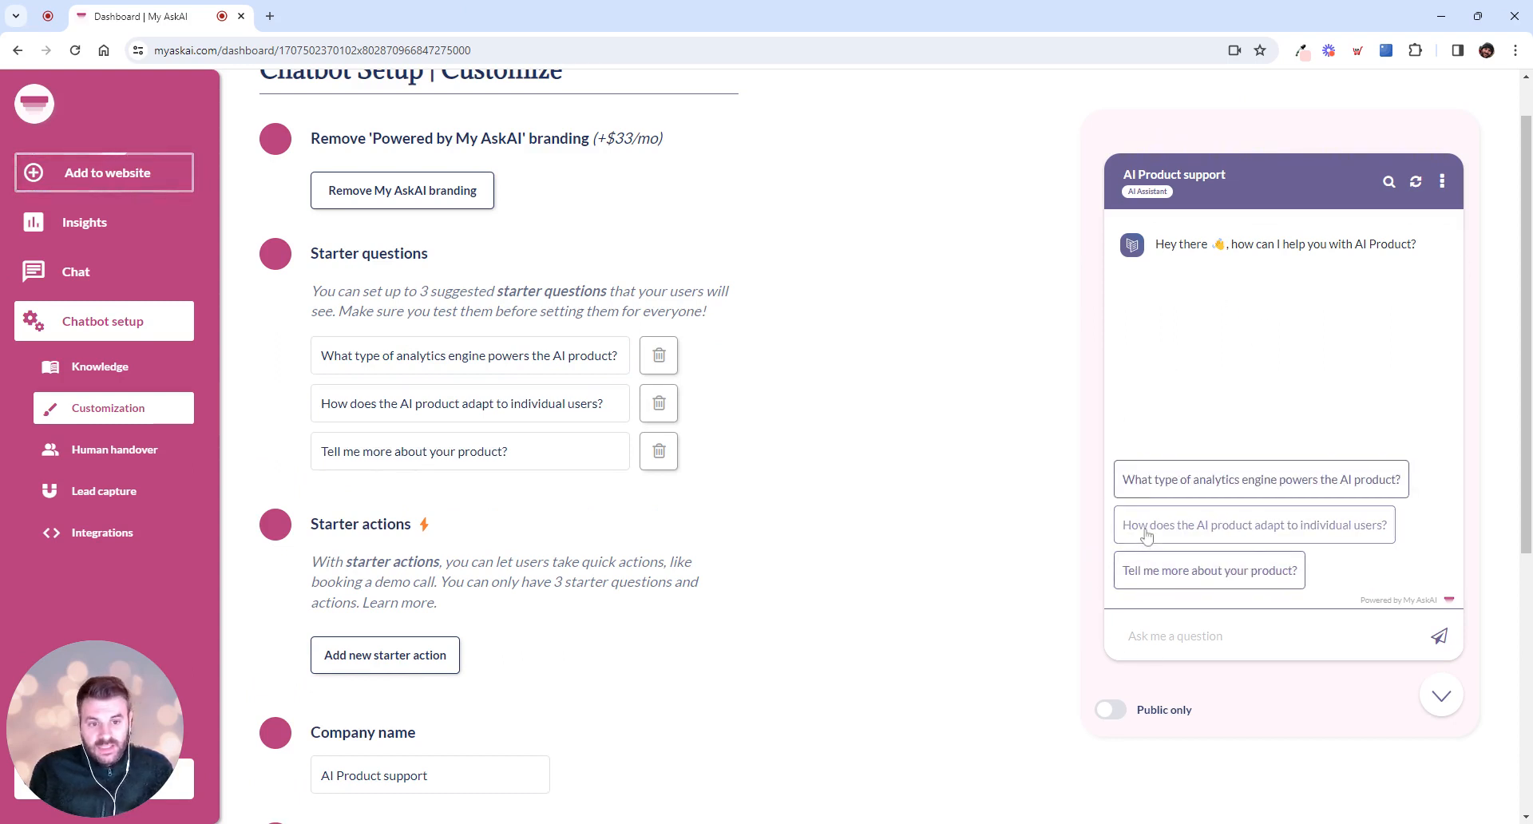
Start a new starter action with the title "Book a demo with the team"
scroll(855, 559, "down", 1)
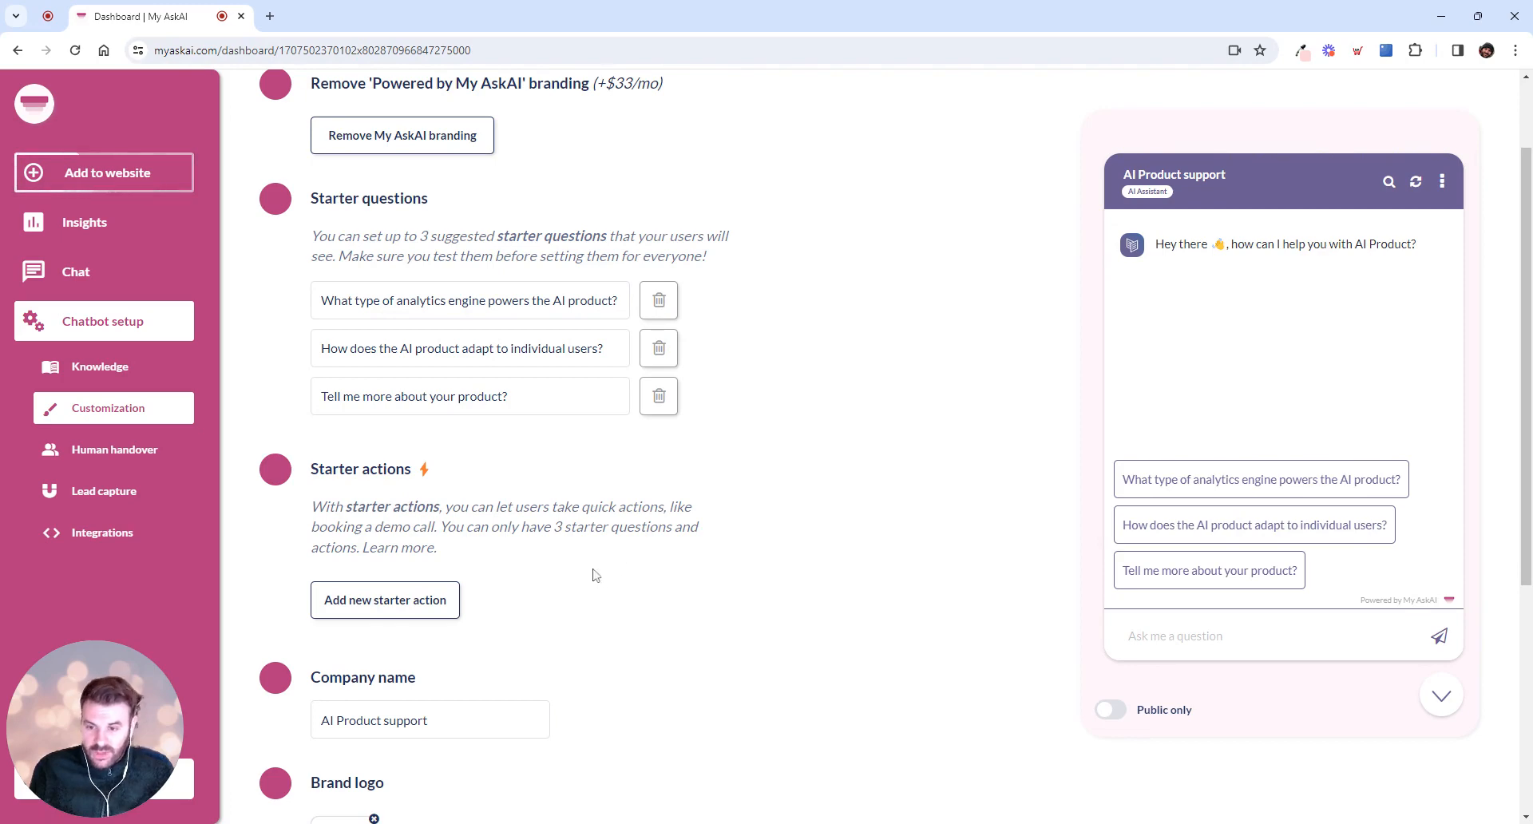
left_click(423, 602)
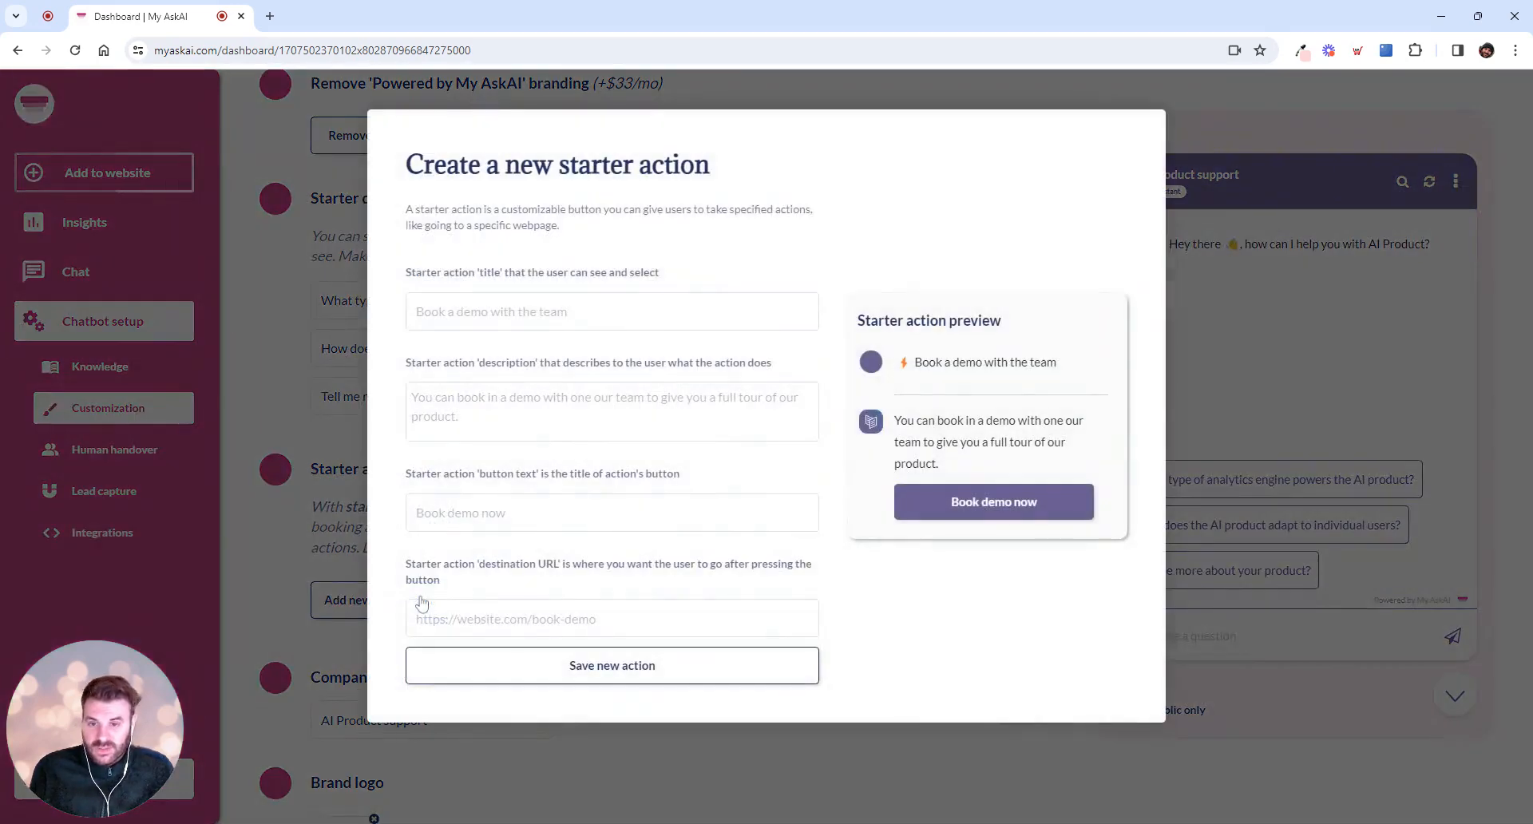
left_click(527, 313)
type("Bo")
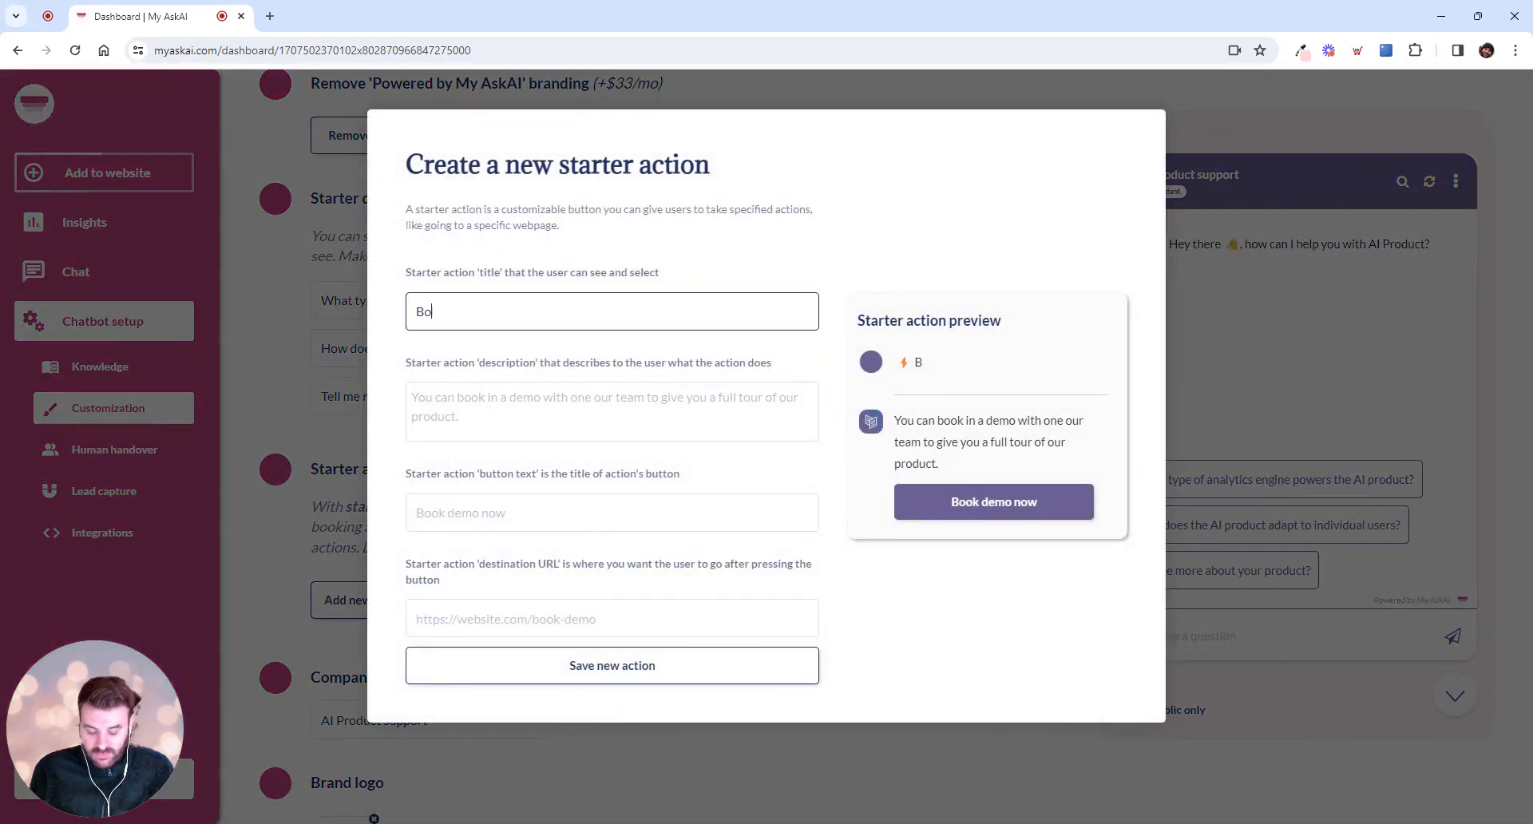
type("ok a demo with")
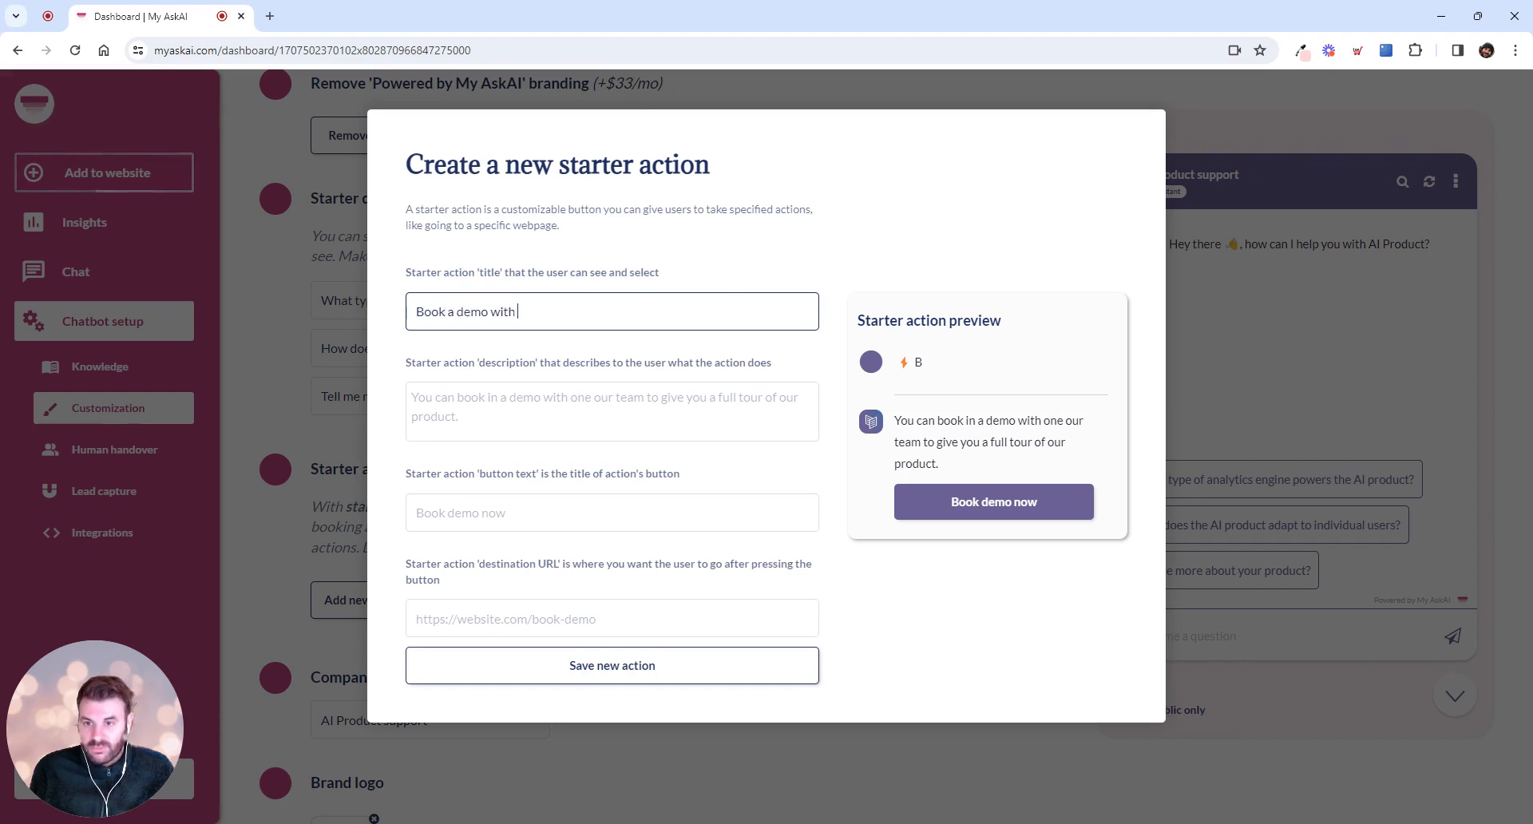
type(" the team")
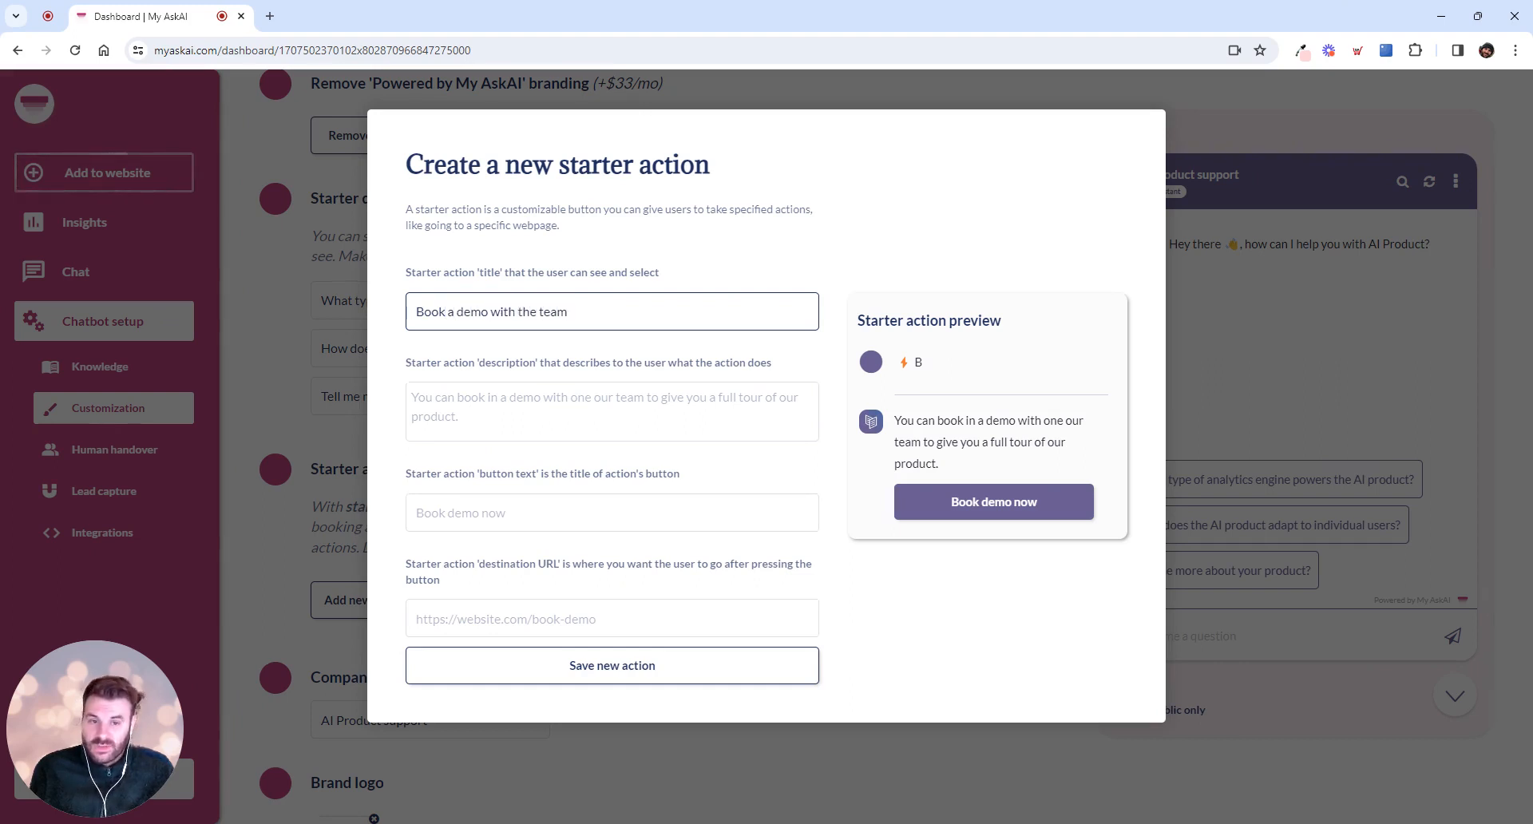
left_click(827, 279)
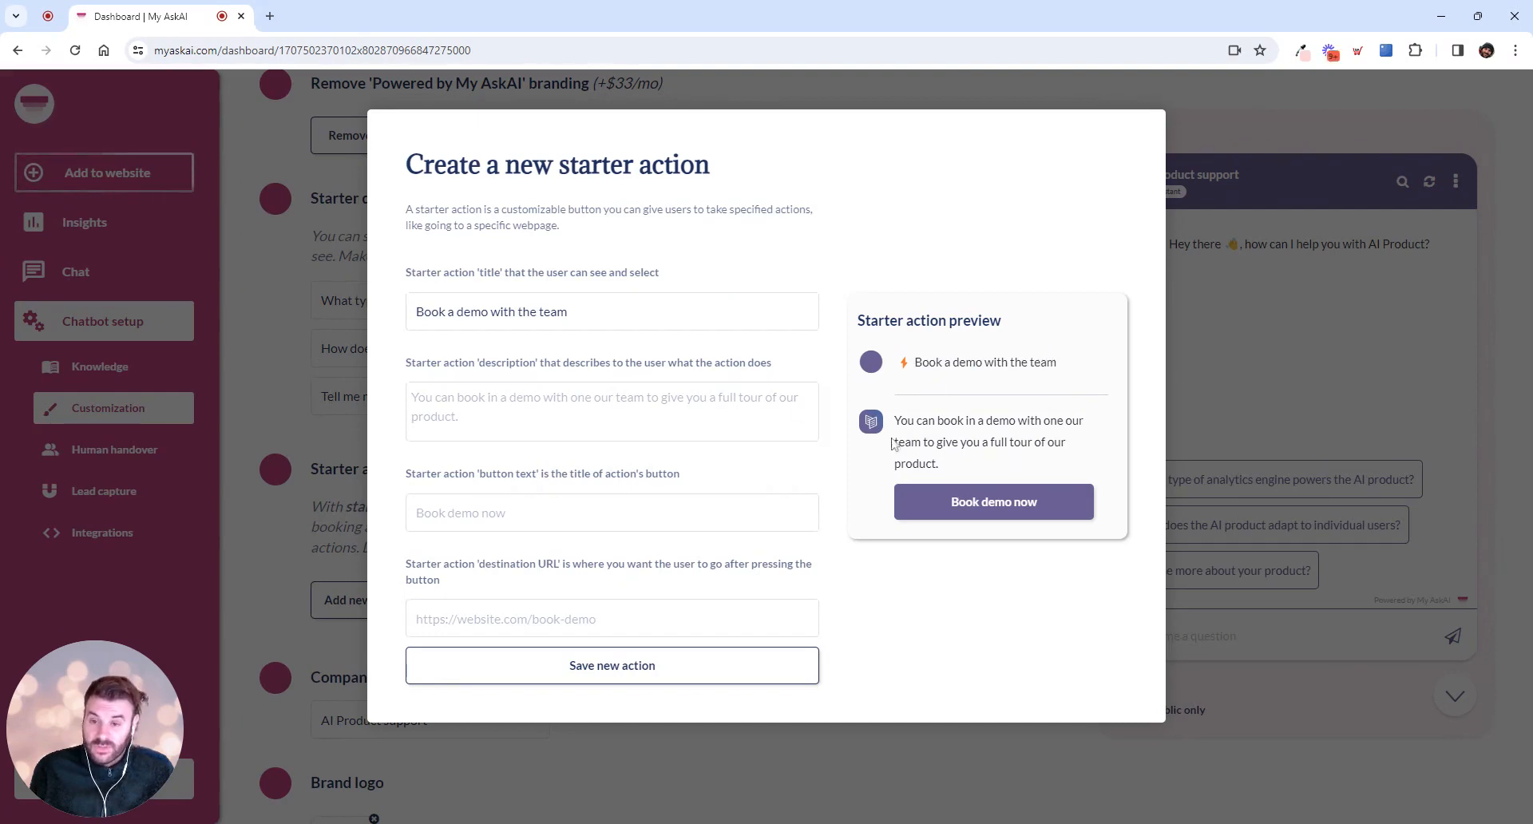
Enter "You can book a demo with our team to learn more." as the starter action's description
left_click(570, 432)
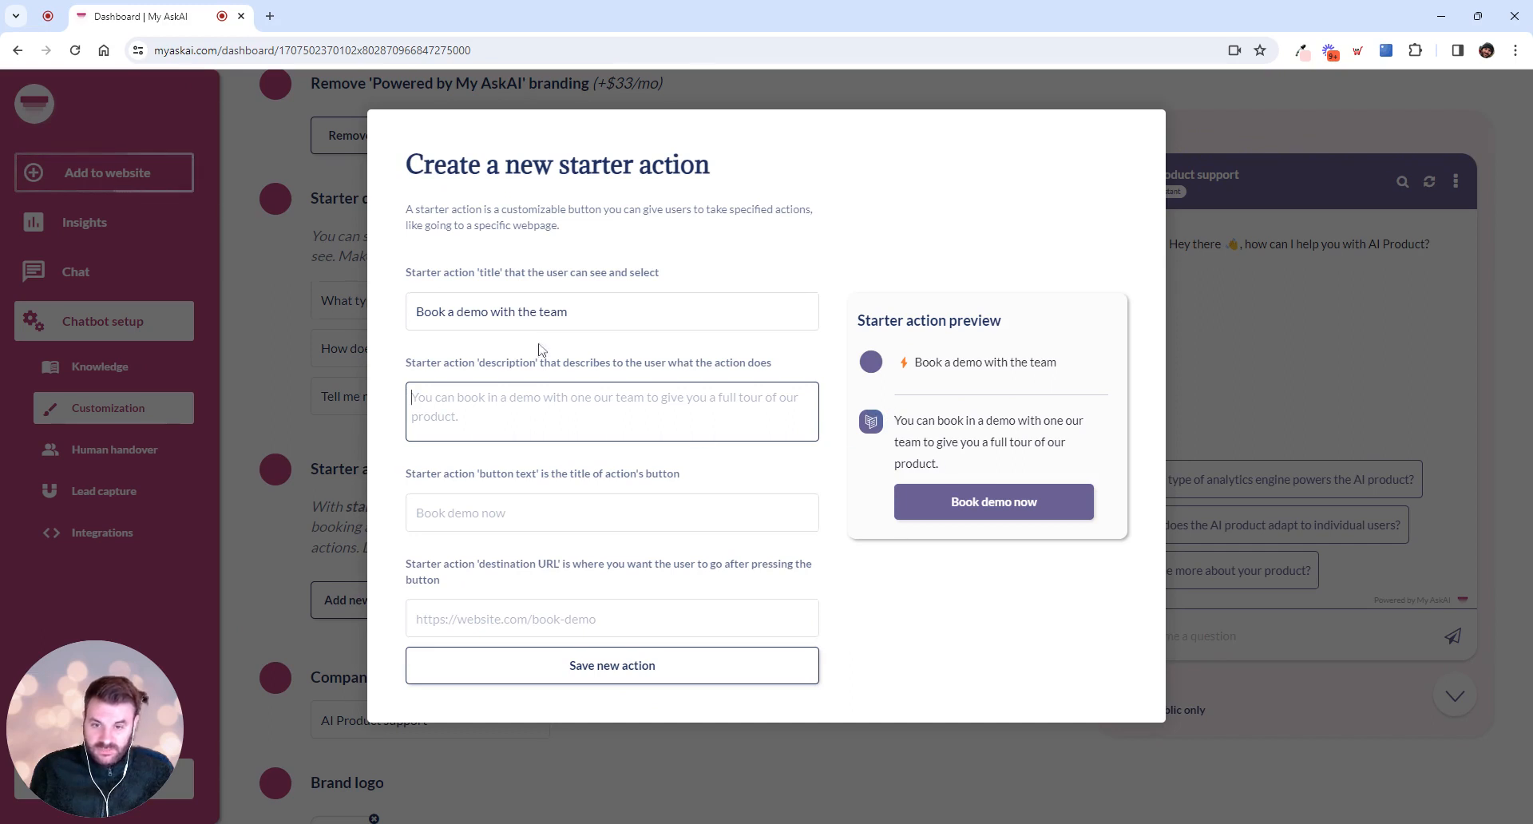
type("YOu can")
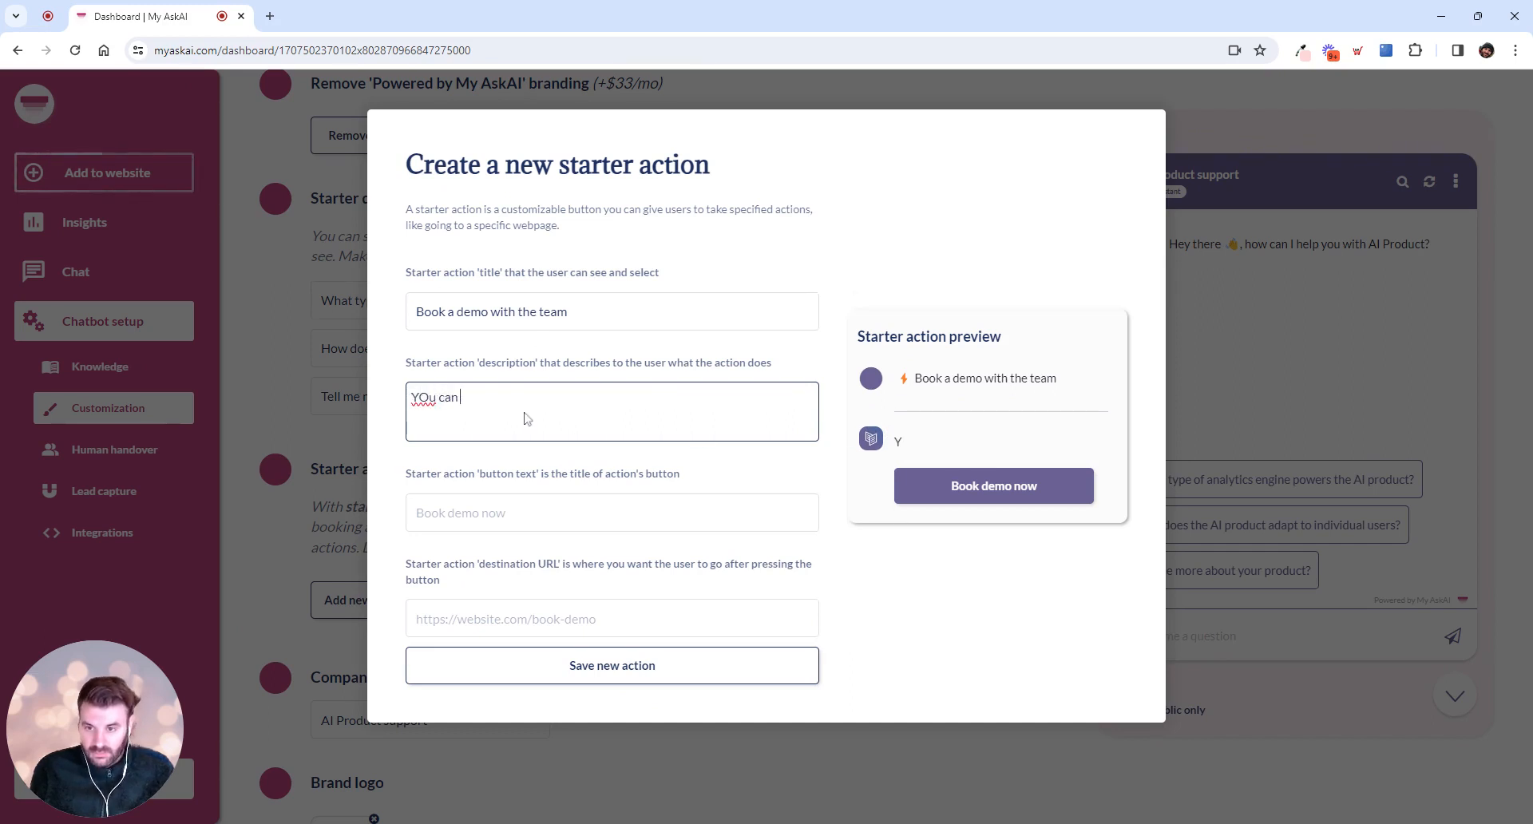
key("ctrl+shift+Left")
key("ctrl+shift+Left")
type("You c")
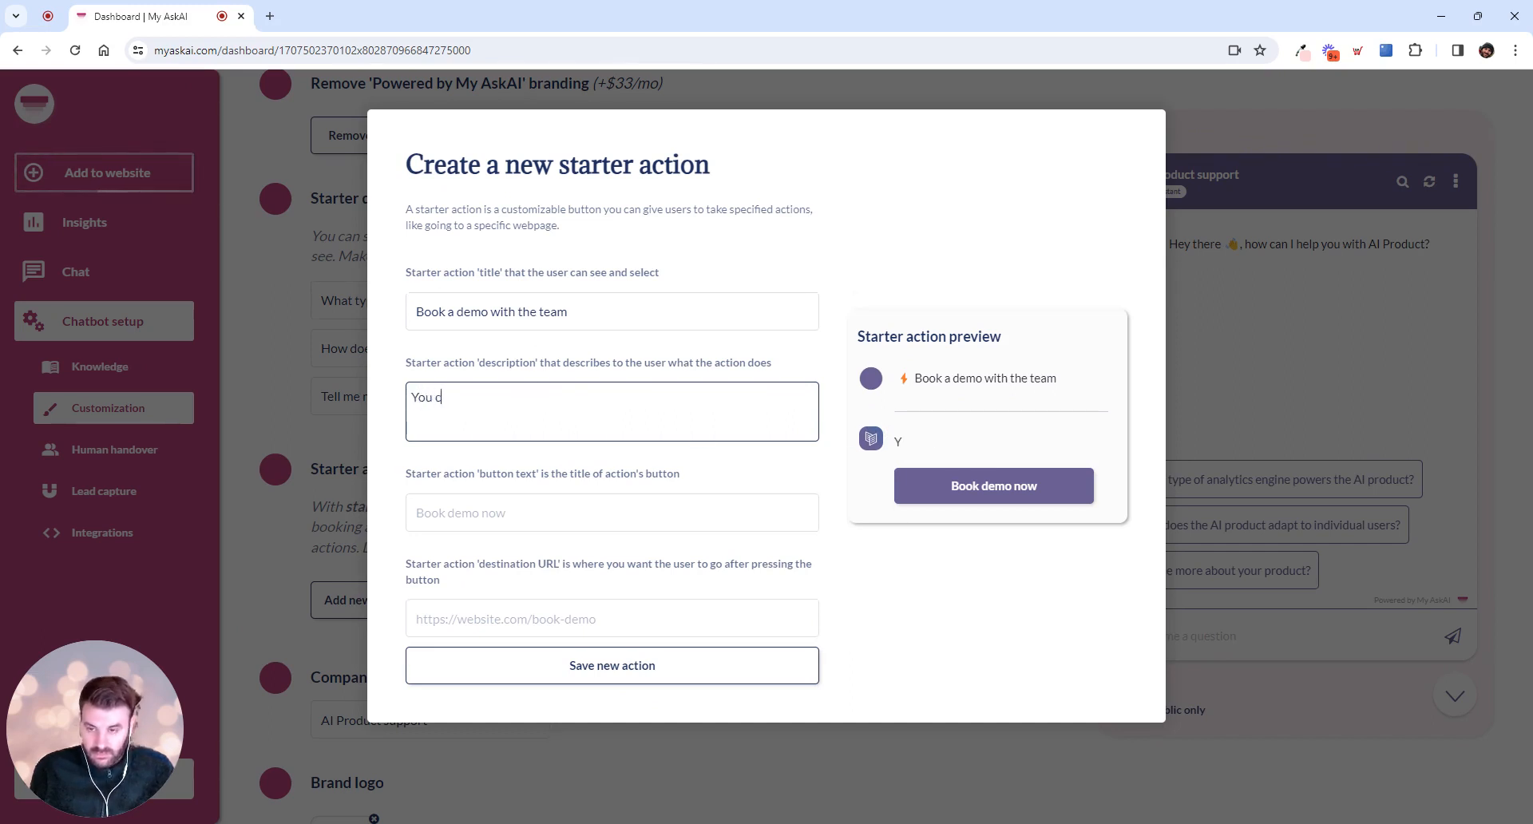
type("an book a demo ")
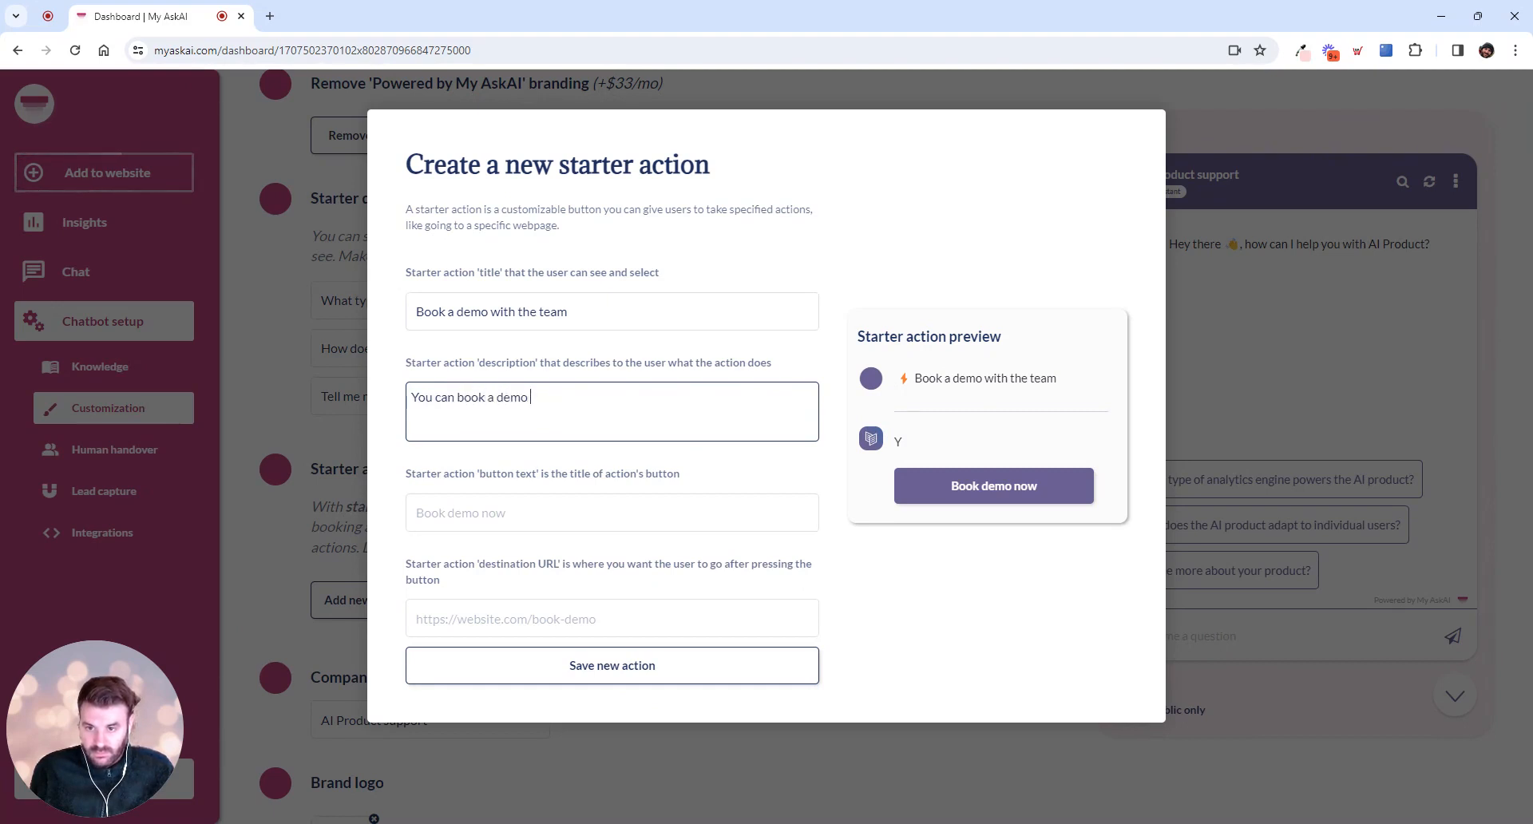
type("with our team to ")
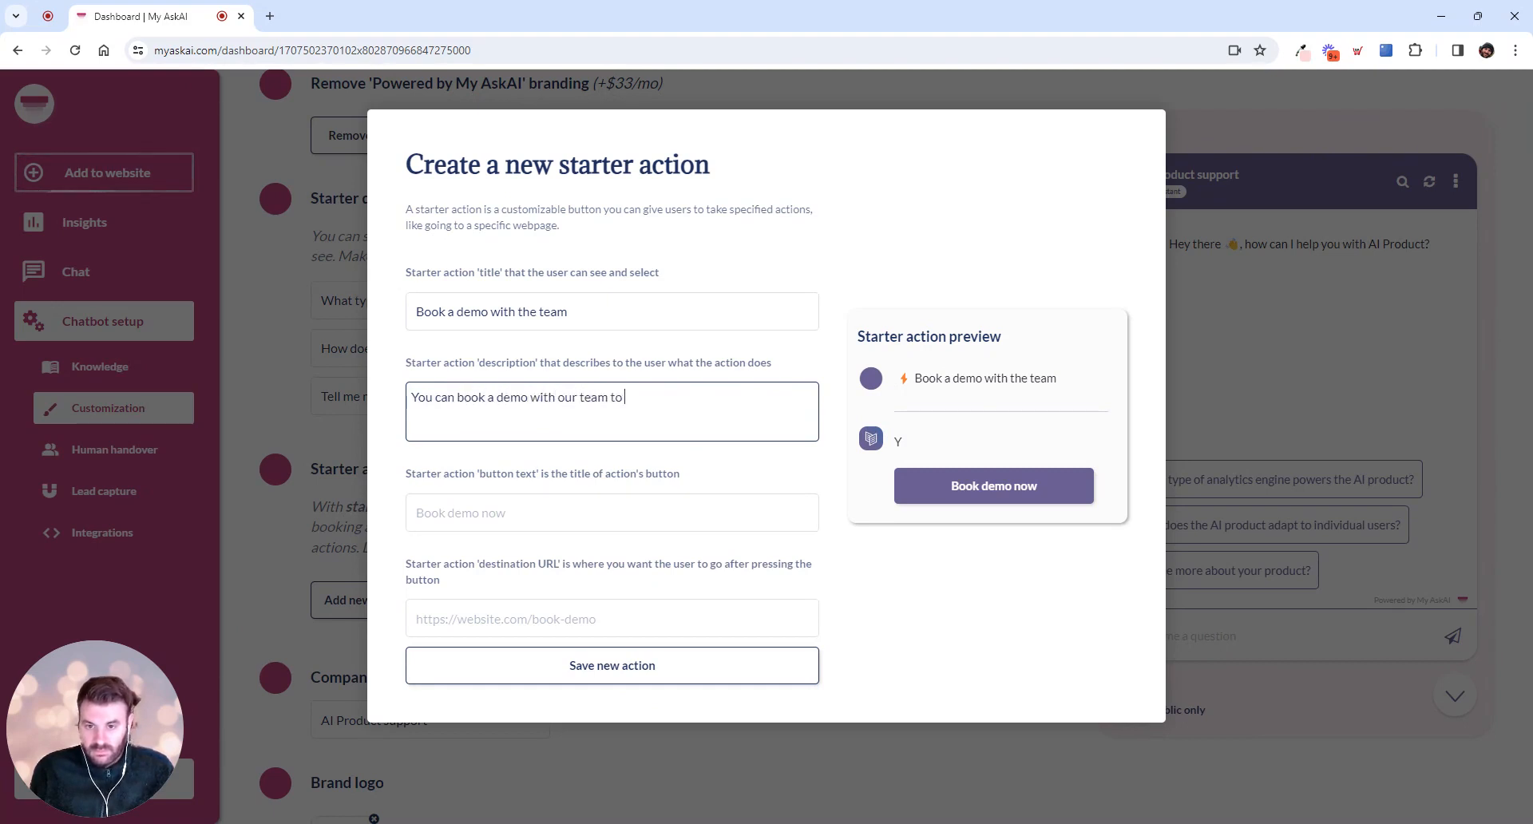
type("learn more.")
key("Tab")
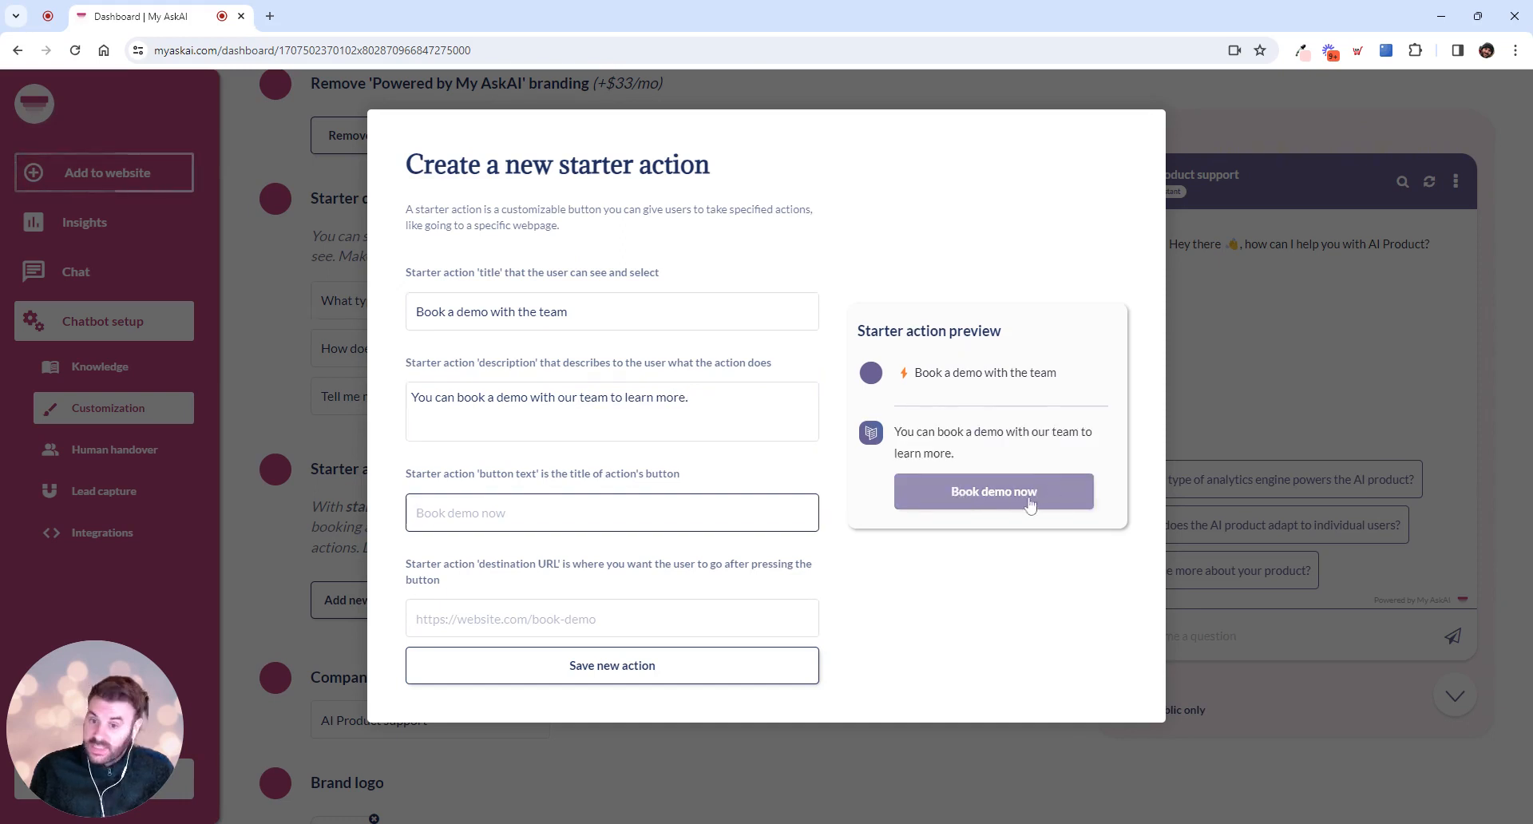
Set the starter action's button text to "Book demo now"
type("Boo")
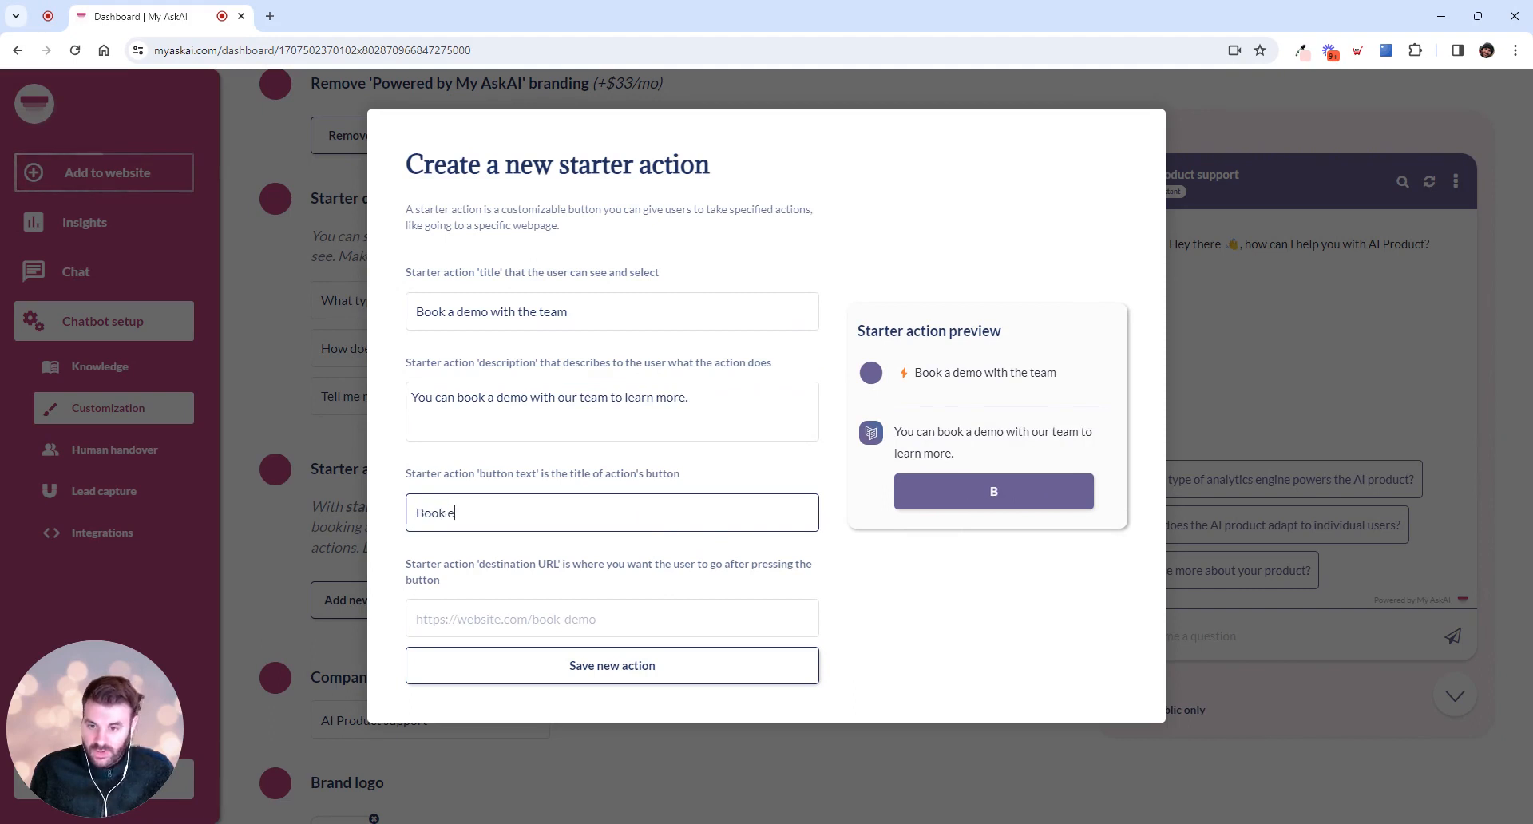
type("k demo")
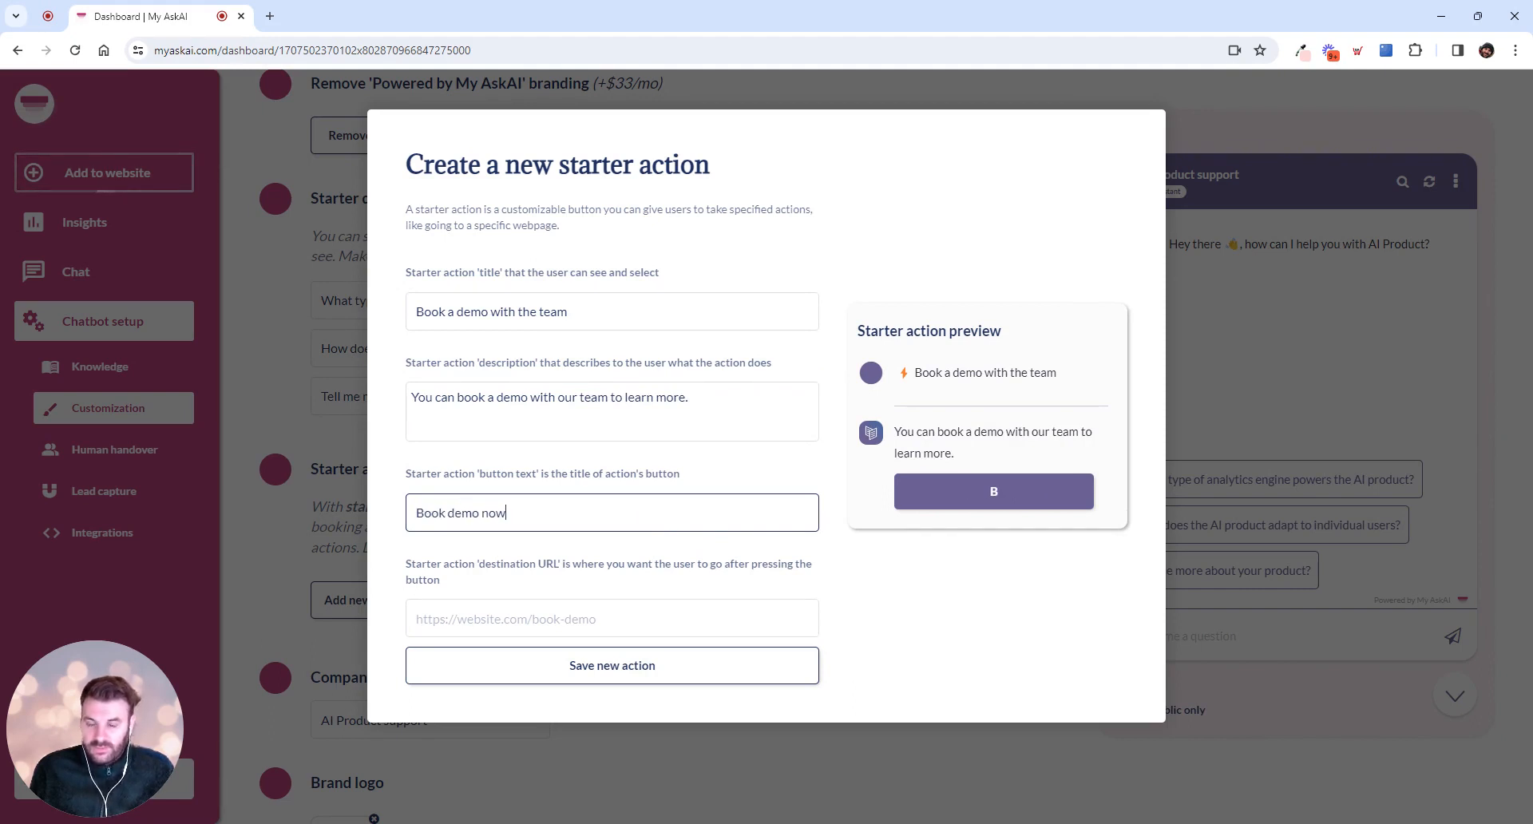
type(" now")
key("Tab")
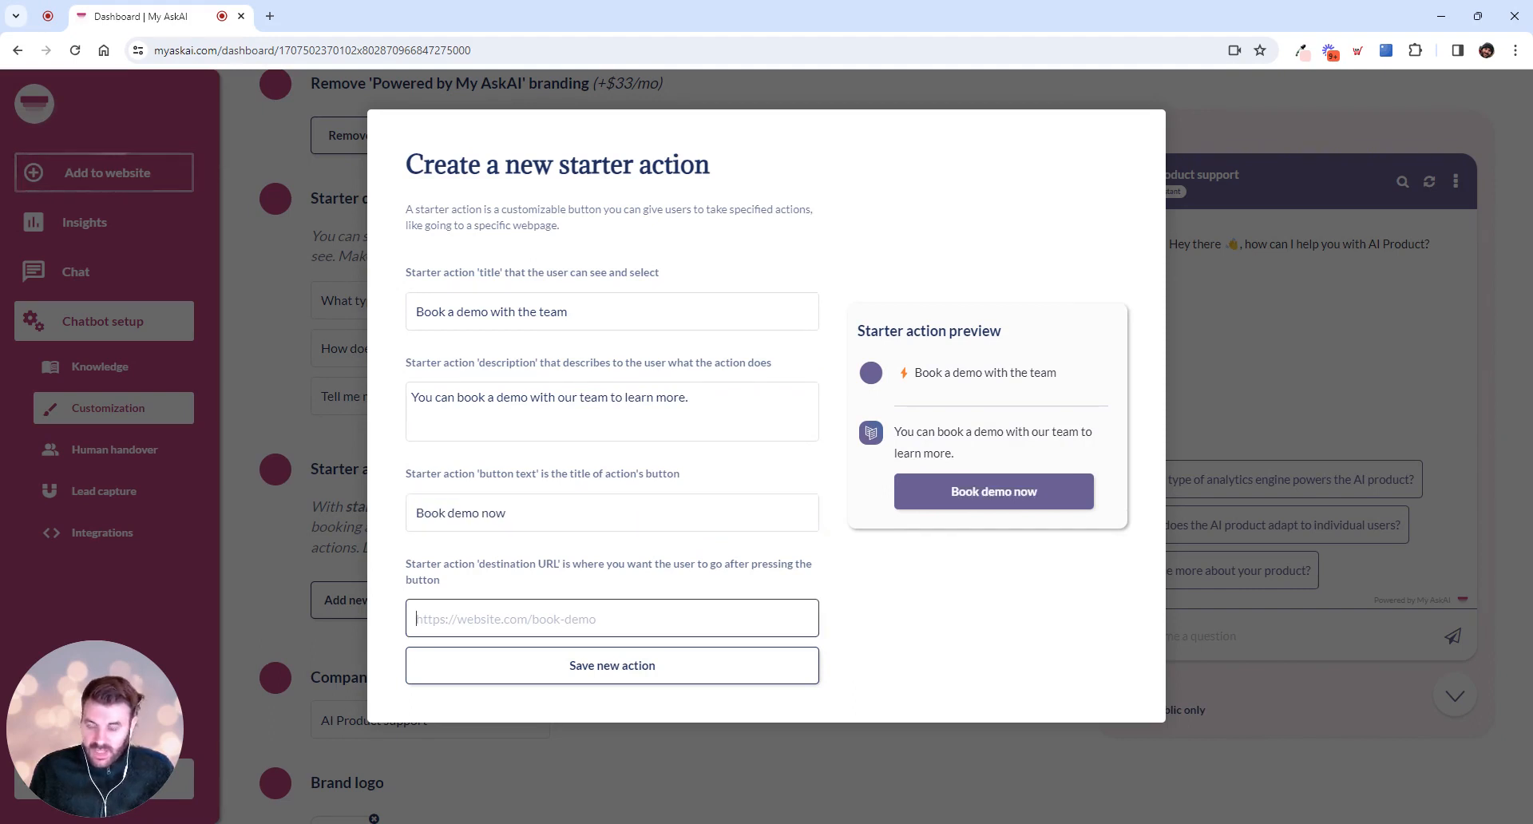
Copy the personal SavvyCal booking link from a new browser tab, use it as the action's destination URL, and save the new action
left_click(271, 16)
key("End")
key("ctrl+a")
key("ctrl+c")
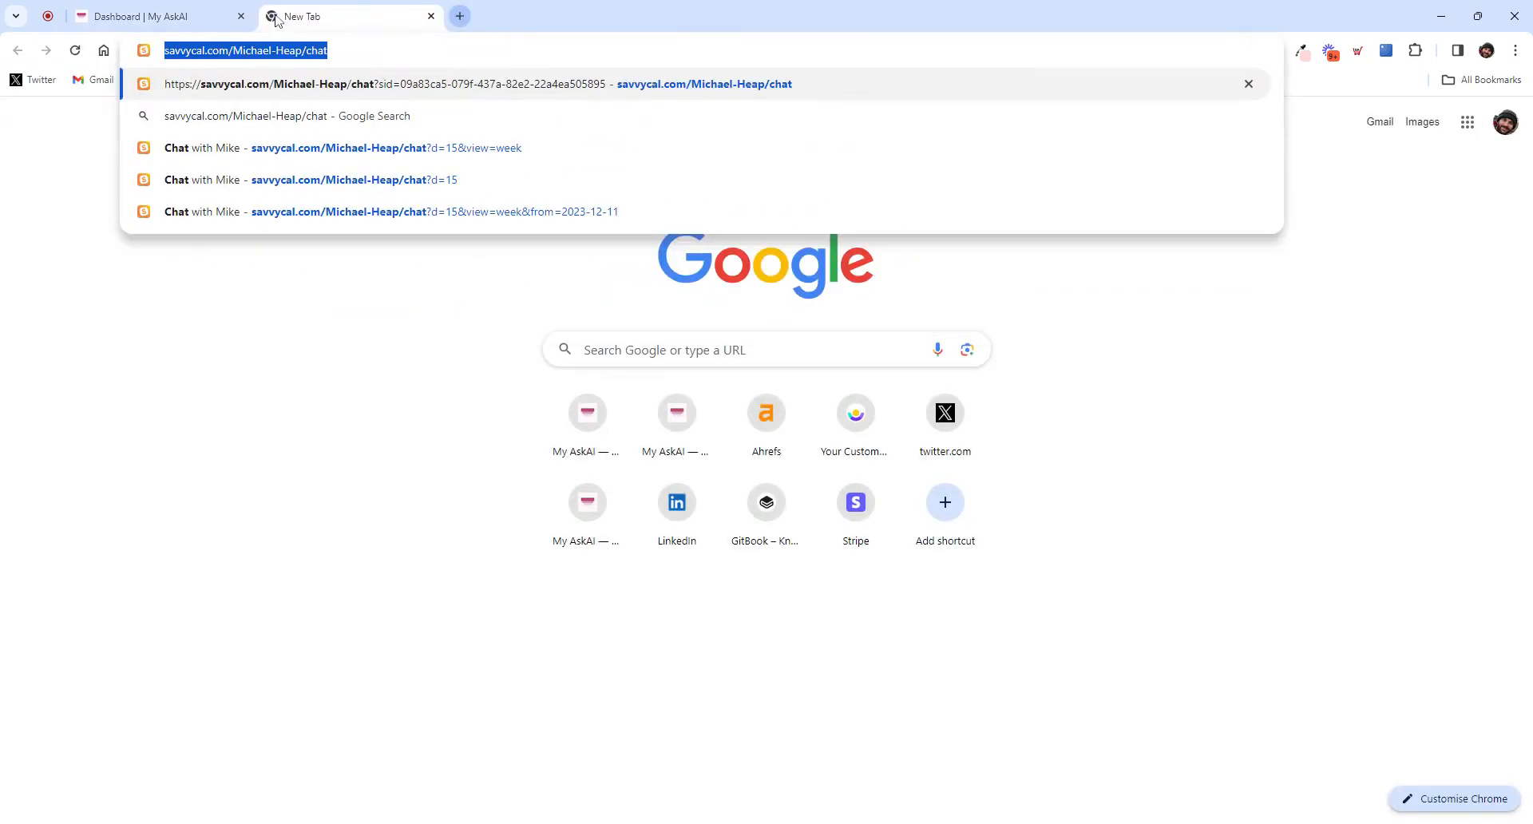
left_click(151, 16)
key("ctrl+v")
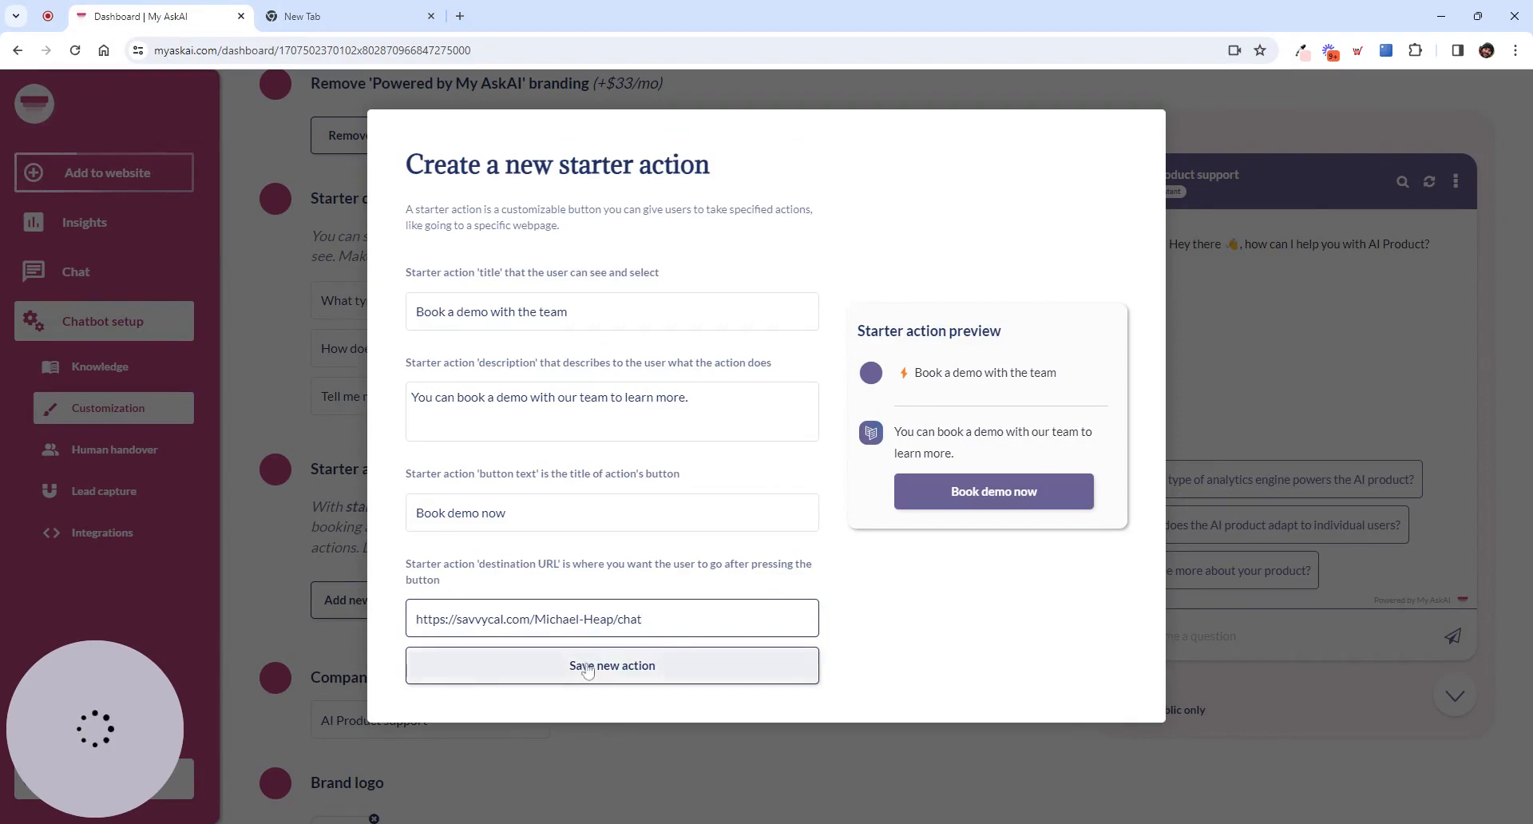
left_click(639, 669)
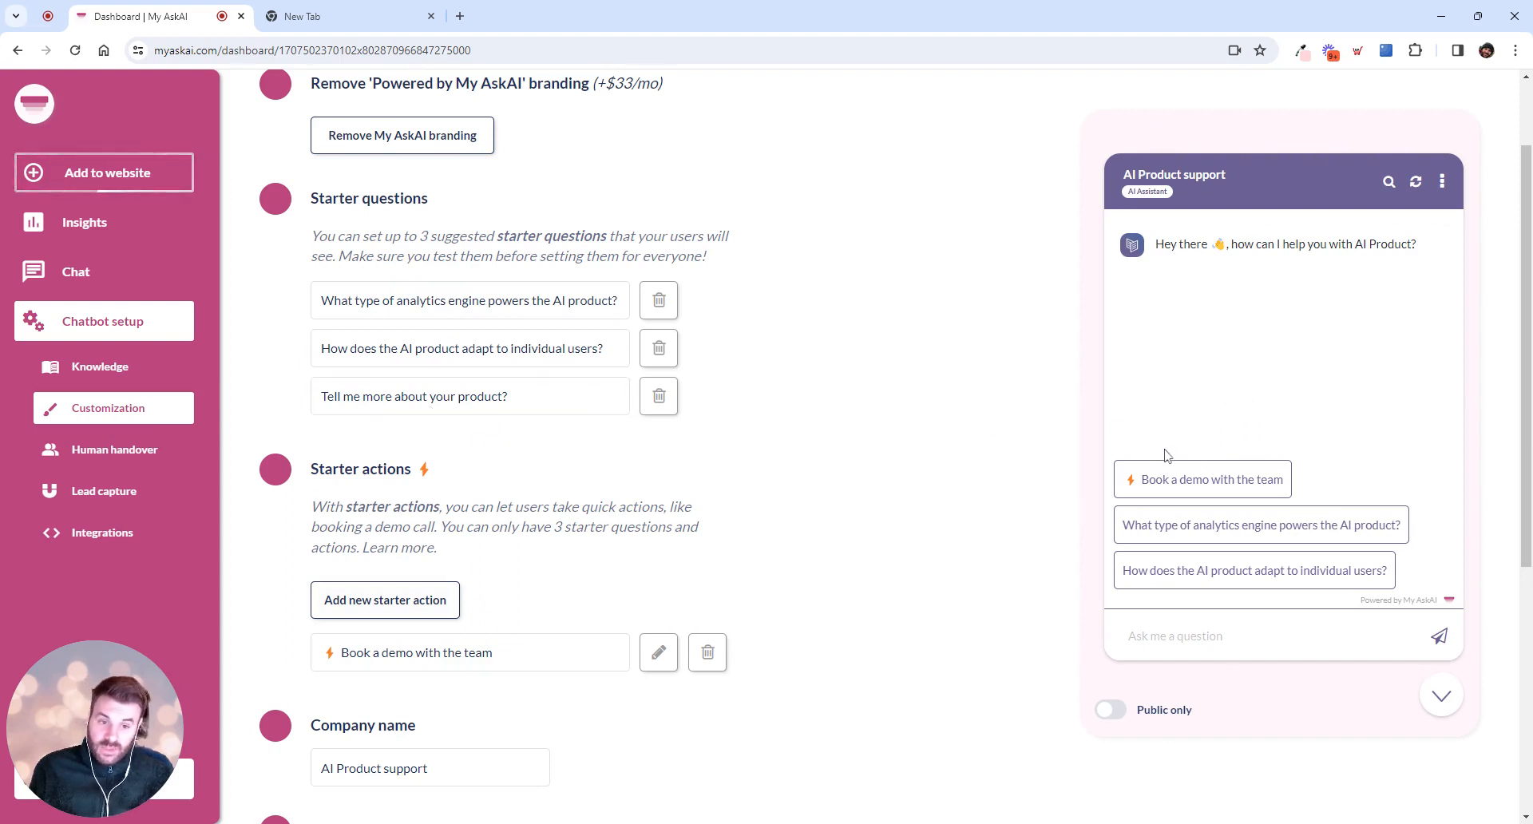
Test the "Book a demo with the team" action in the chatbot preview and restart the preview conversation
left_click(1191, 484)
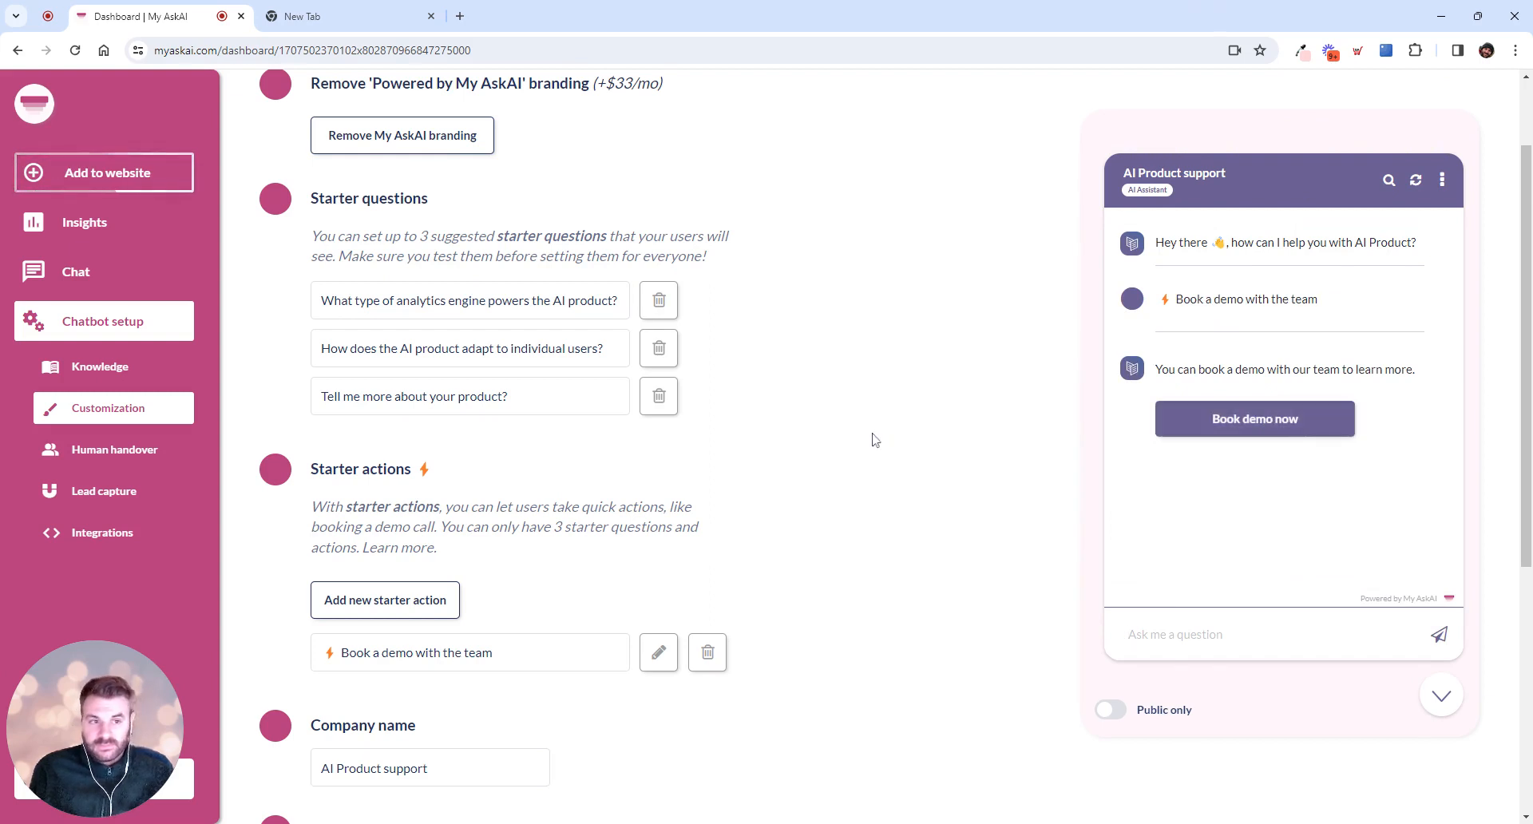
left_click(1416, 184)
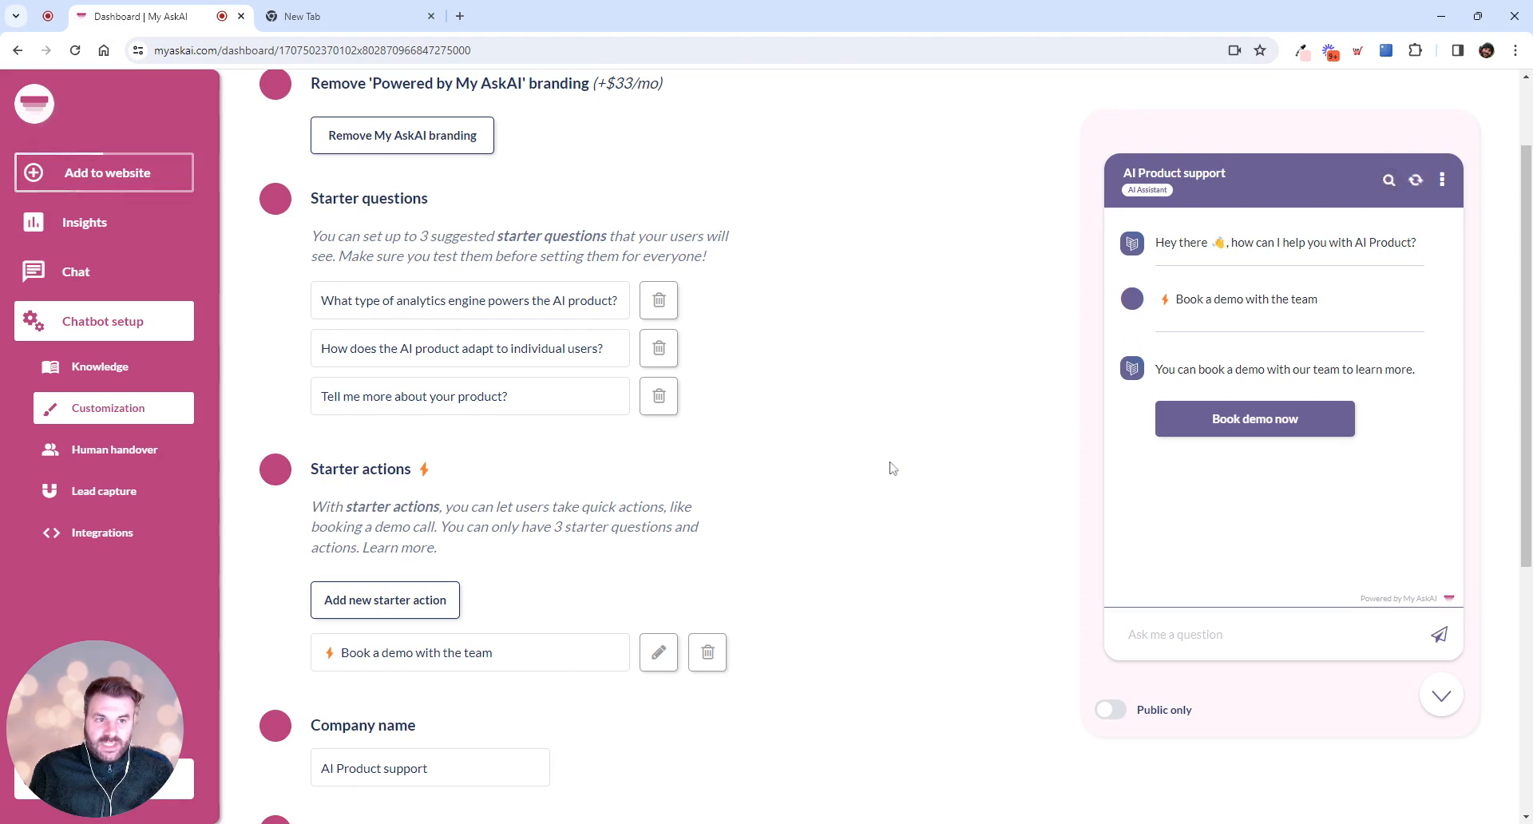
Review the company name, brand logo, brand color and welcome message settings of the chatbot
scroll(891, 467, "down", 3)
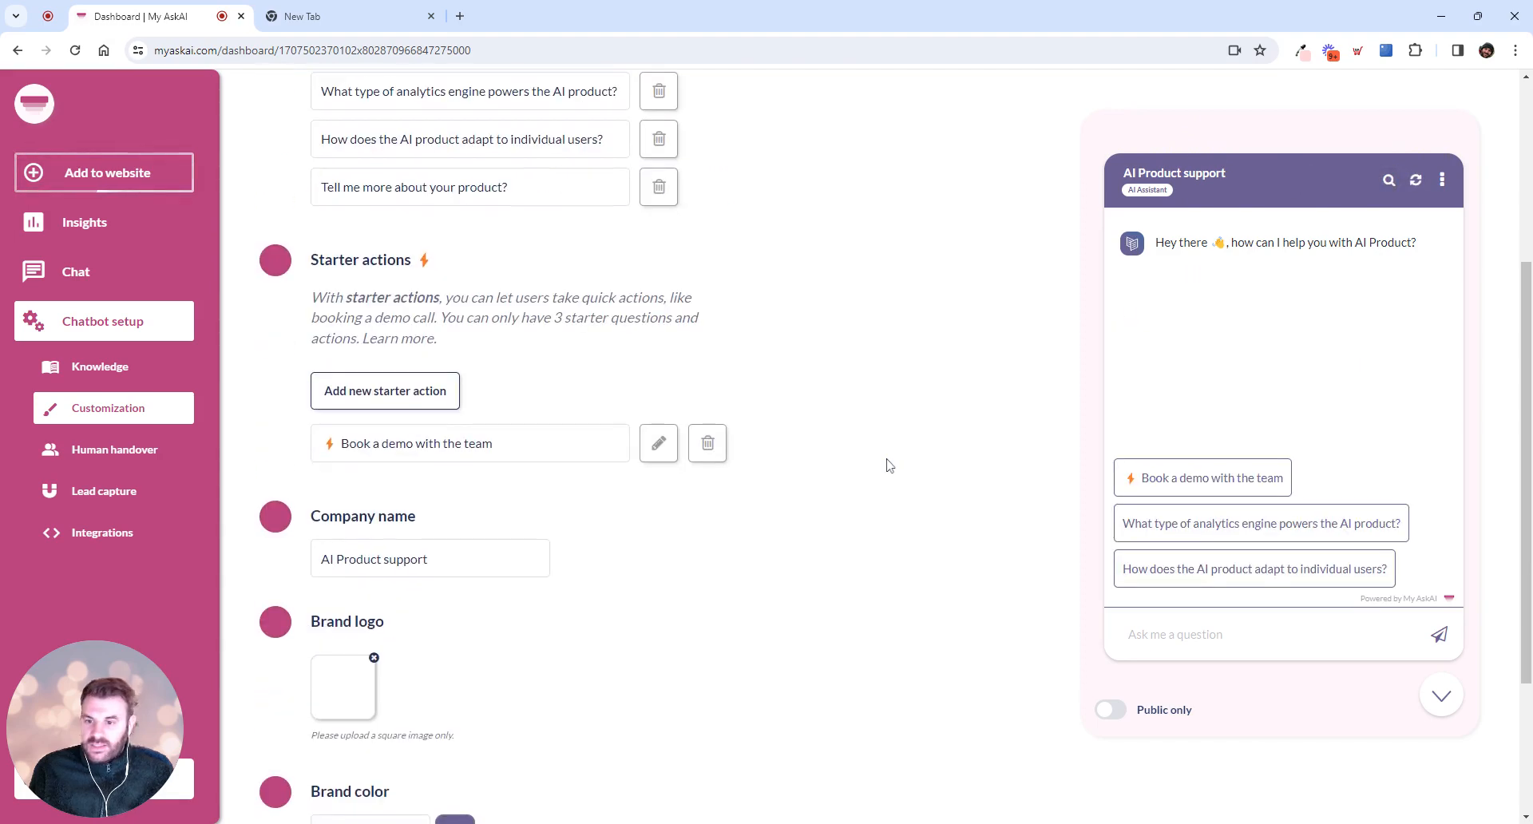
scroll(468, 498, "down", 1)
left_click(429, 508)
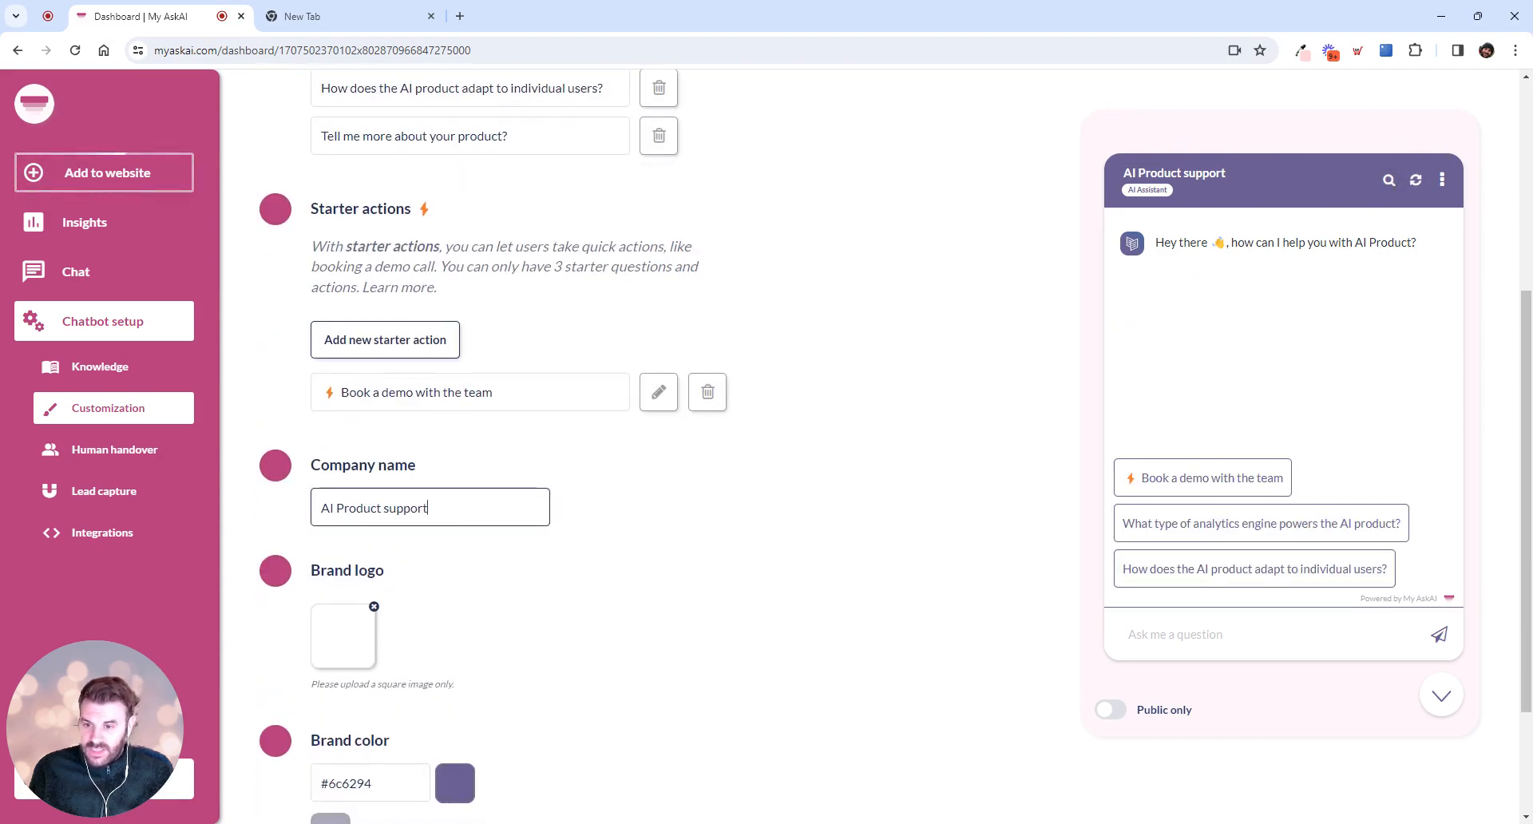
left_click_drag(429, 507, 306, 511)
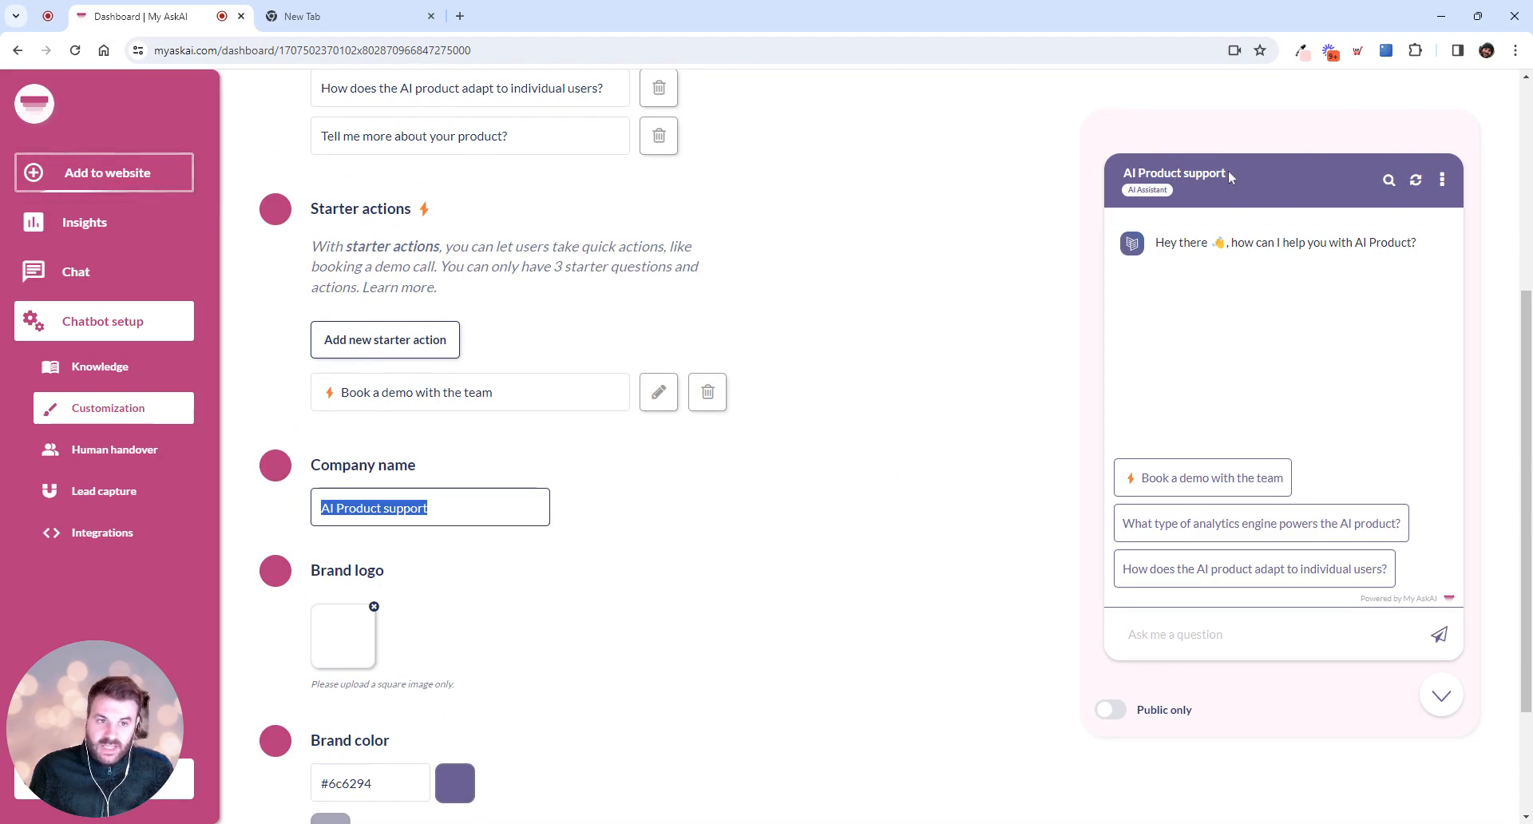
scroll(694, 537, "down", 2)
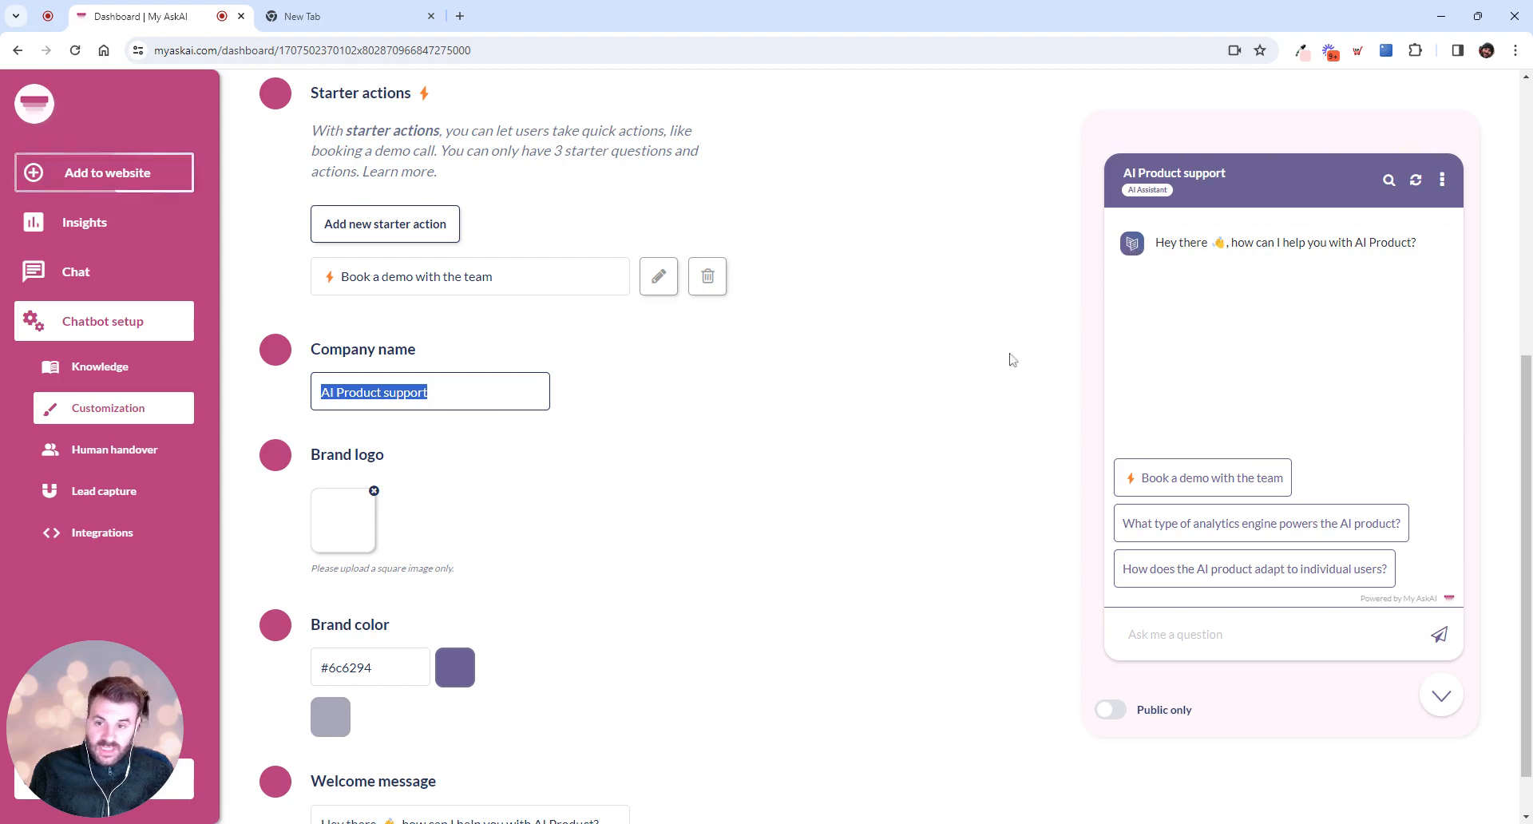
scroll(808, 554, "down", 1)
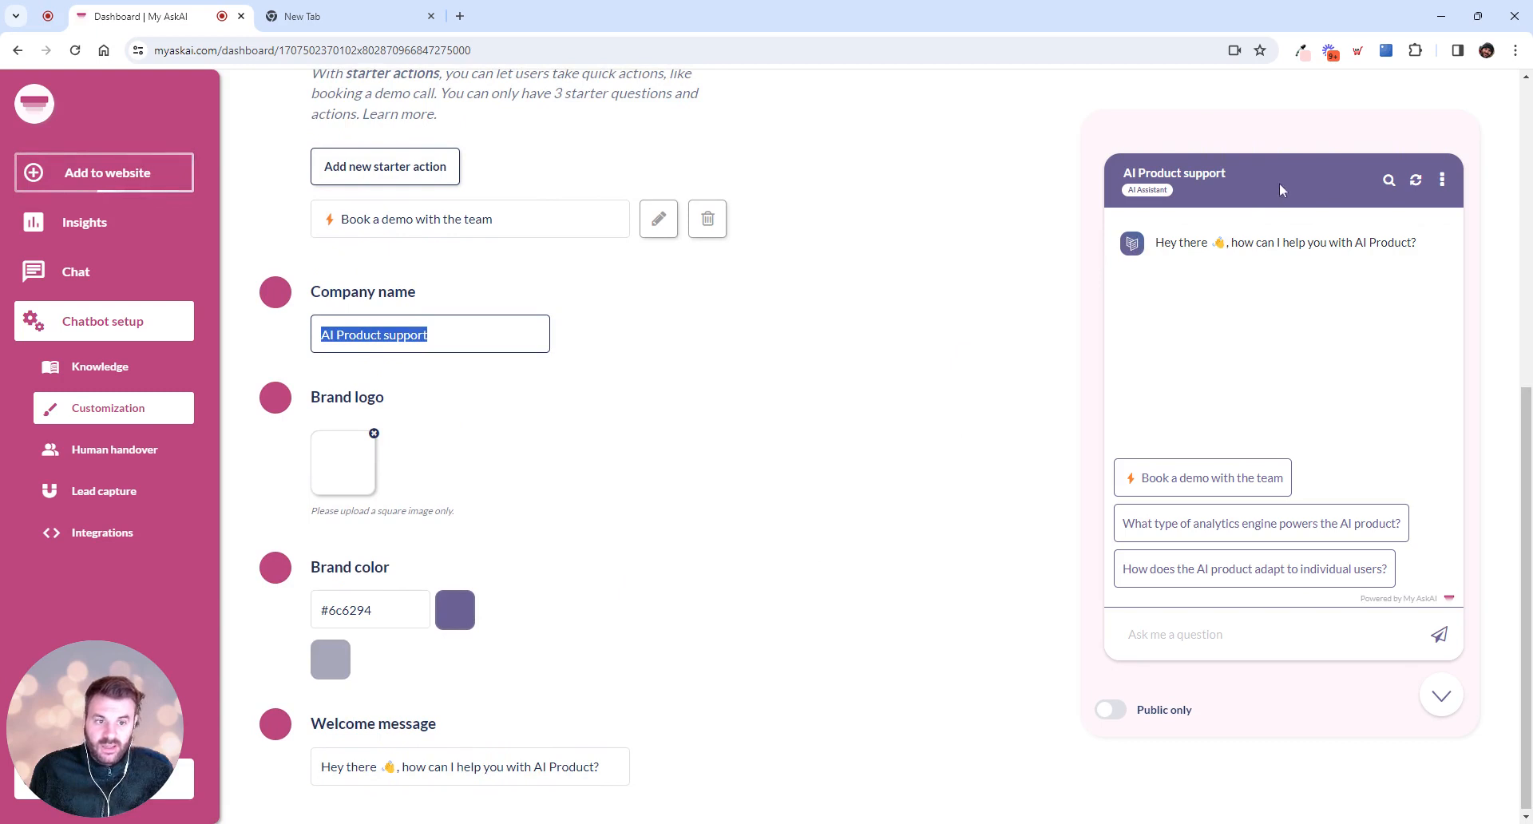
scroll(991, 535, "down", 1)
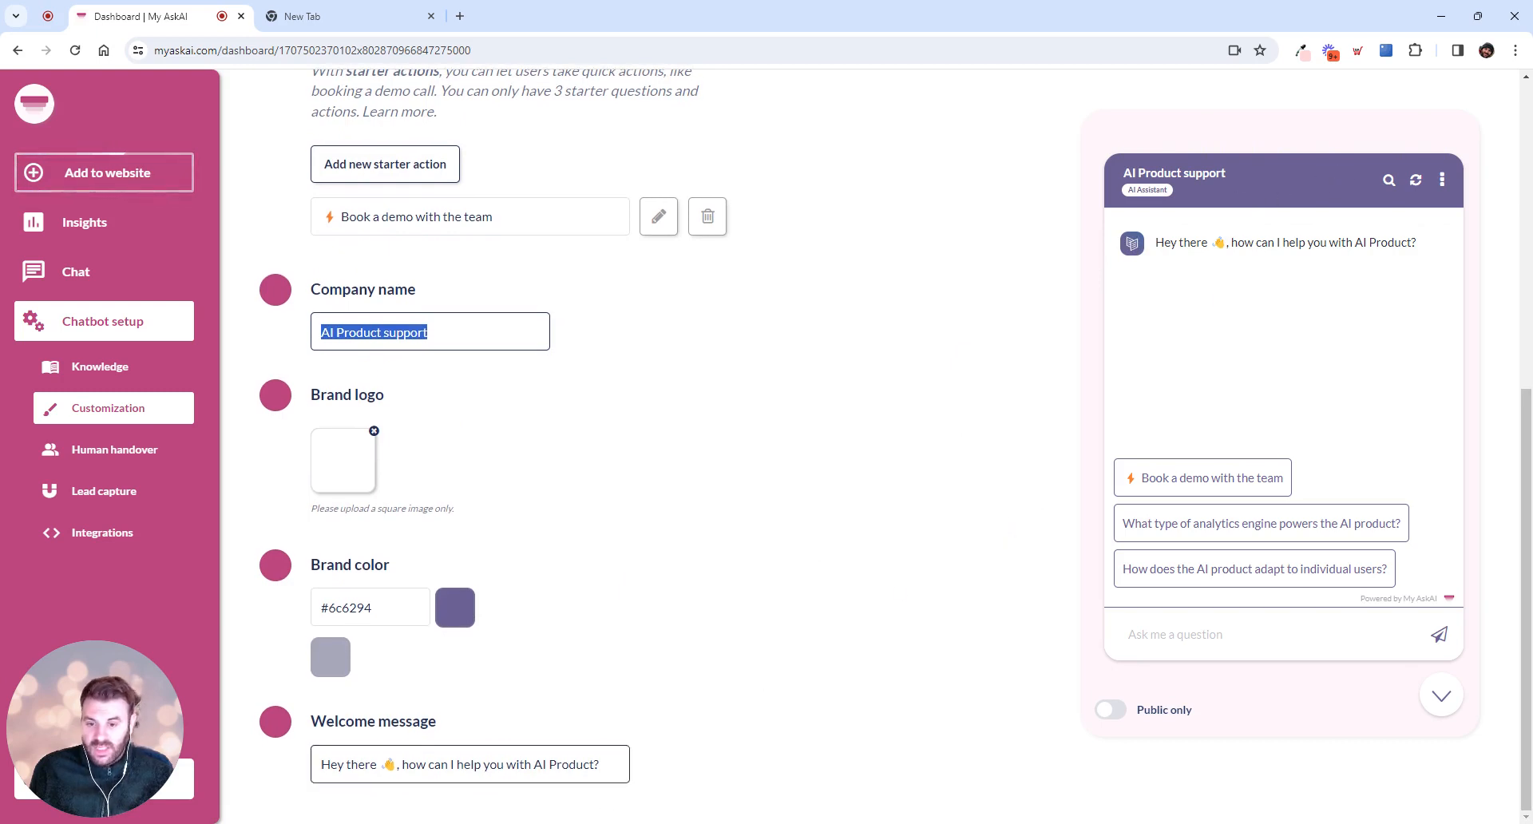
left_click_drag(604, 765, 307, 770)
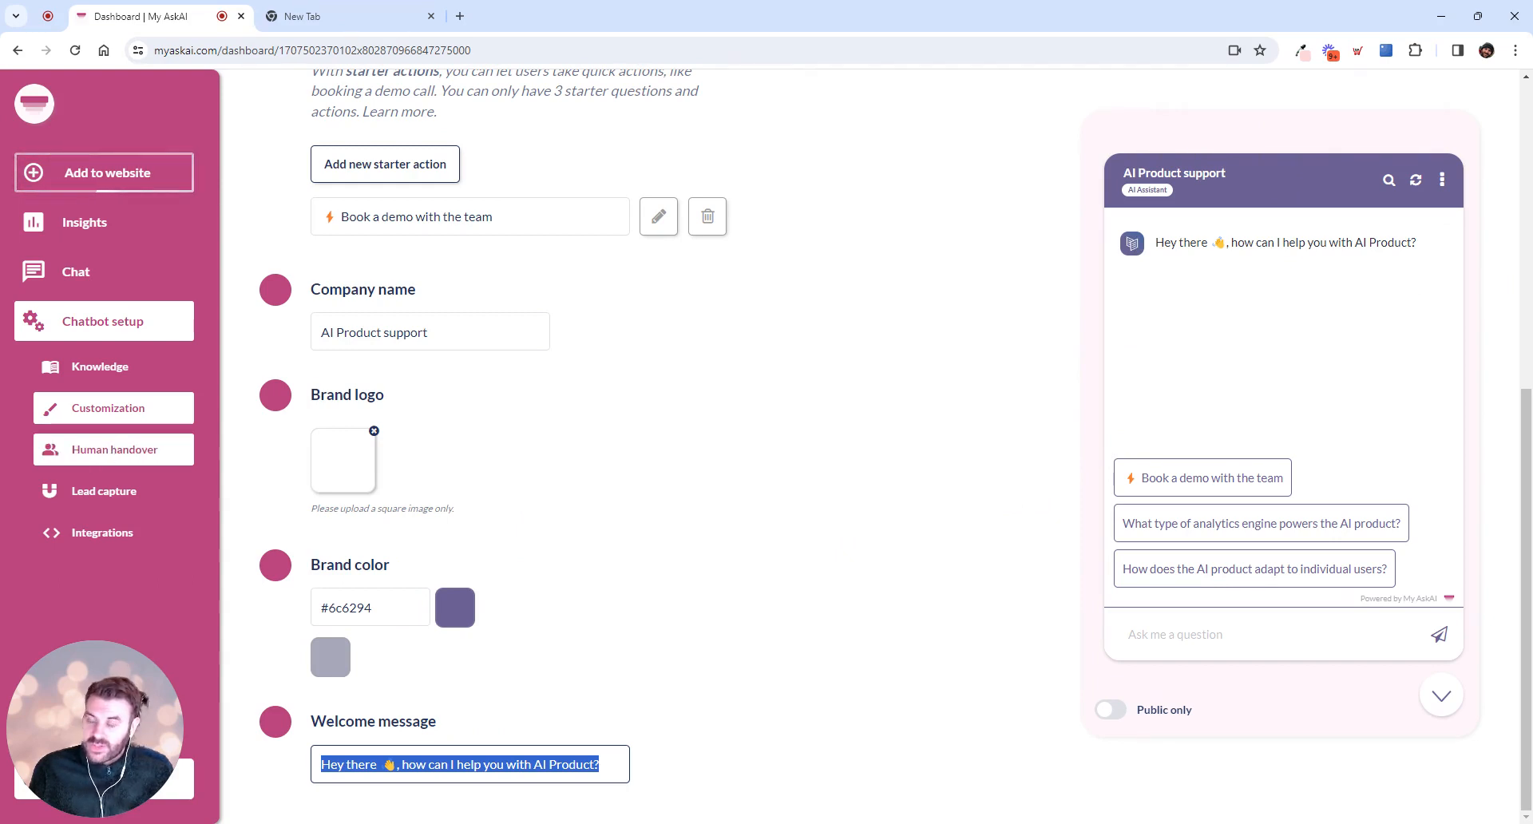
Examine the human handover settings, including the advanced option for a custom "I don't know" ending message
left_click(118, 448)
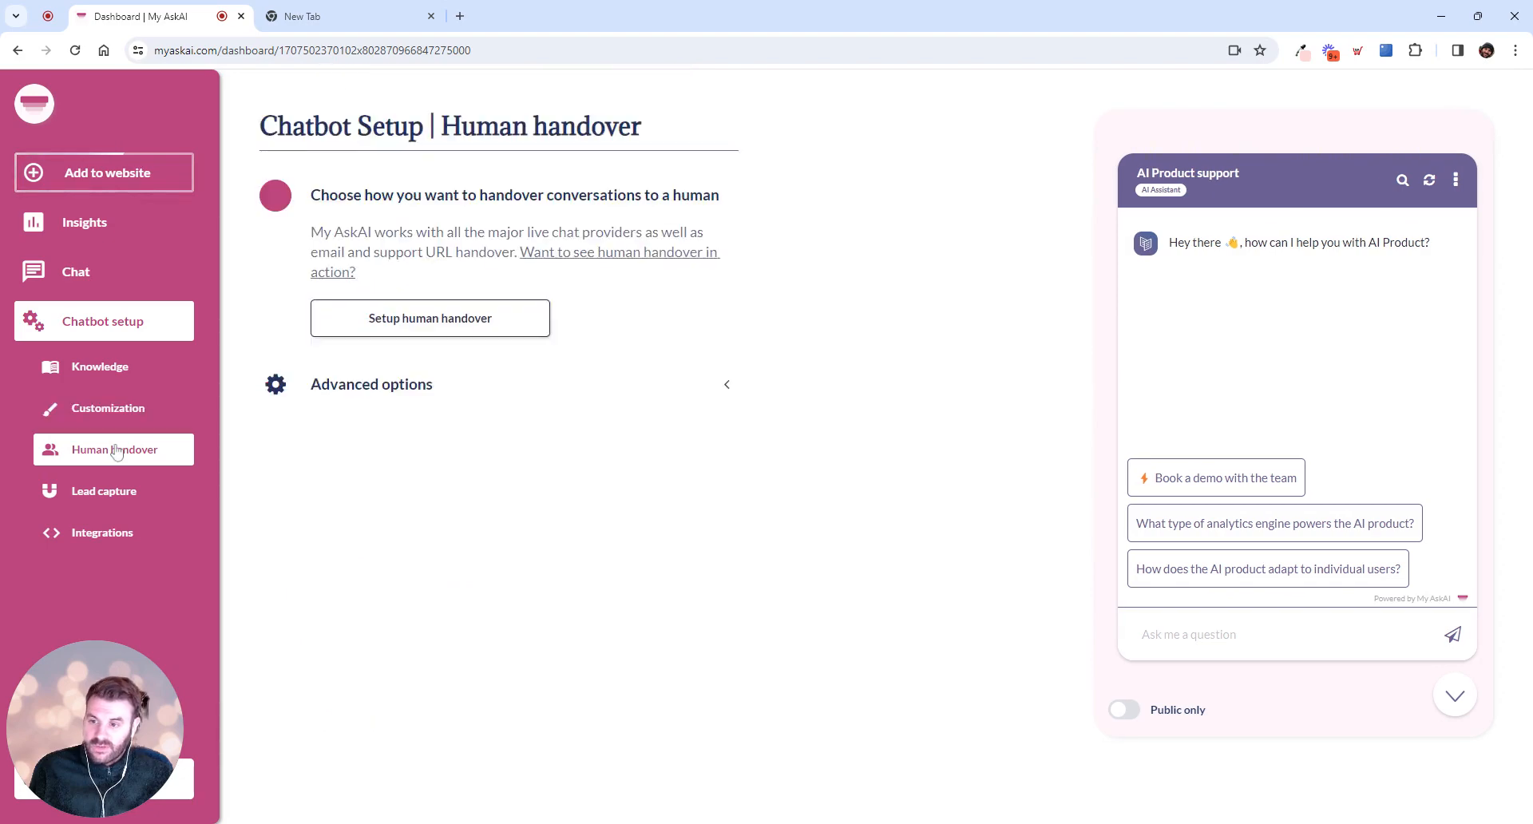
left_click(385, 388)
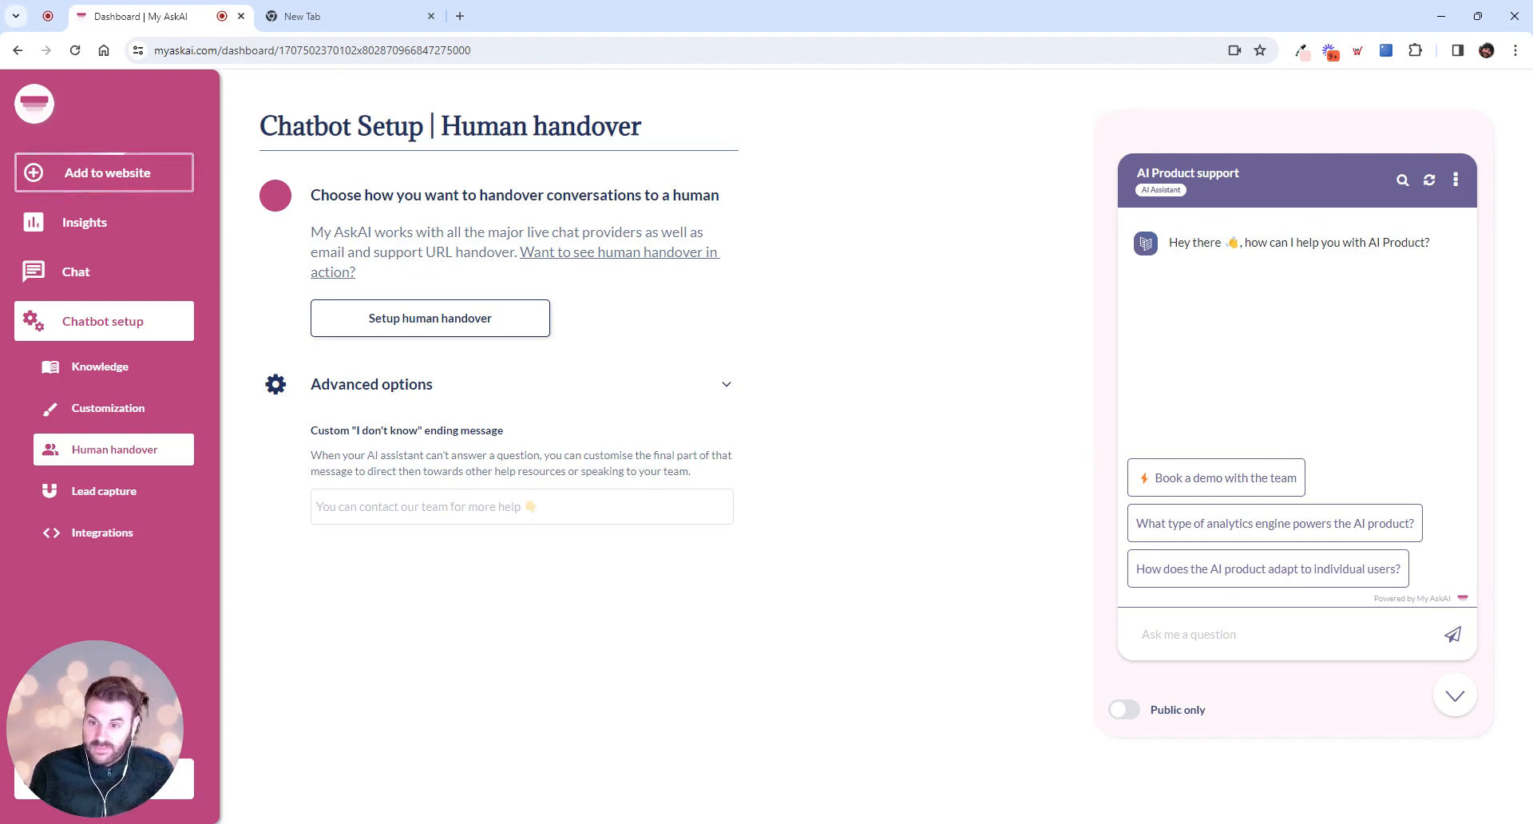
left_click(575, 507)
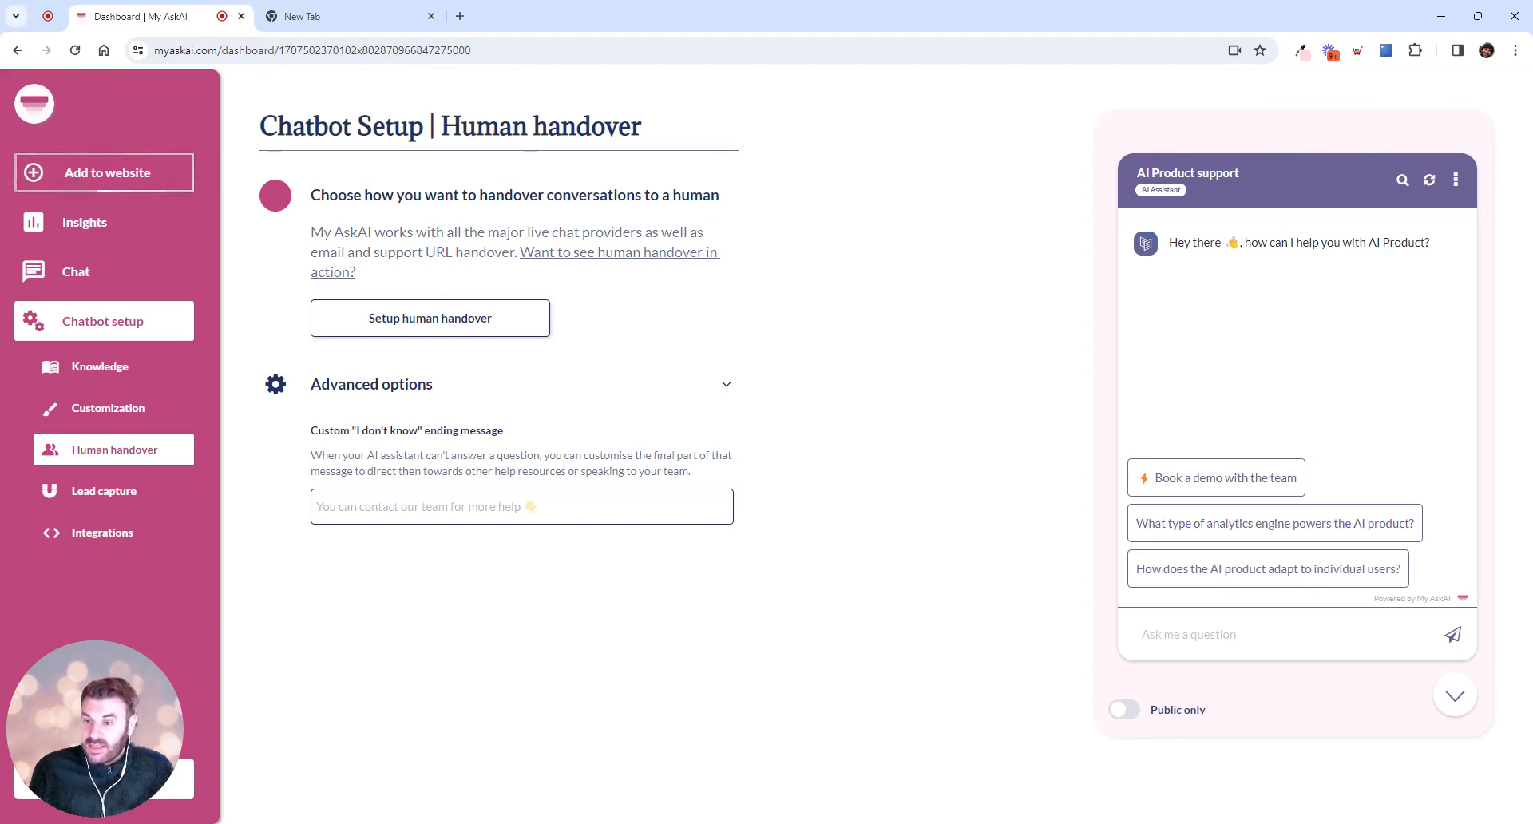
left_click(727, 387)
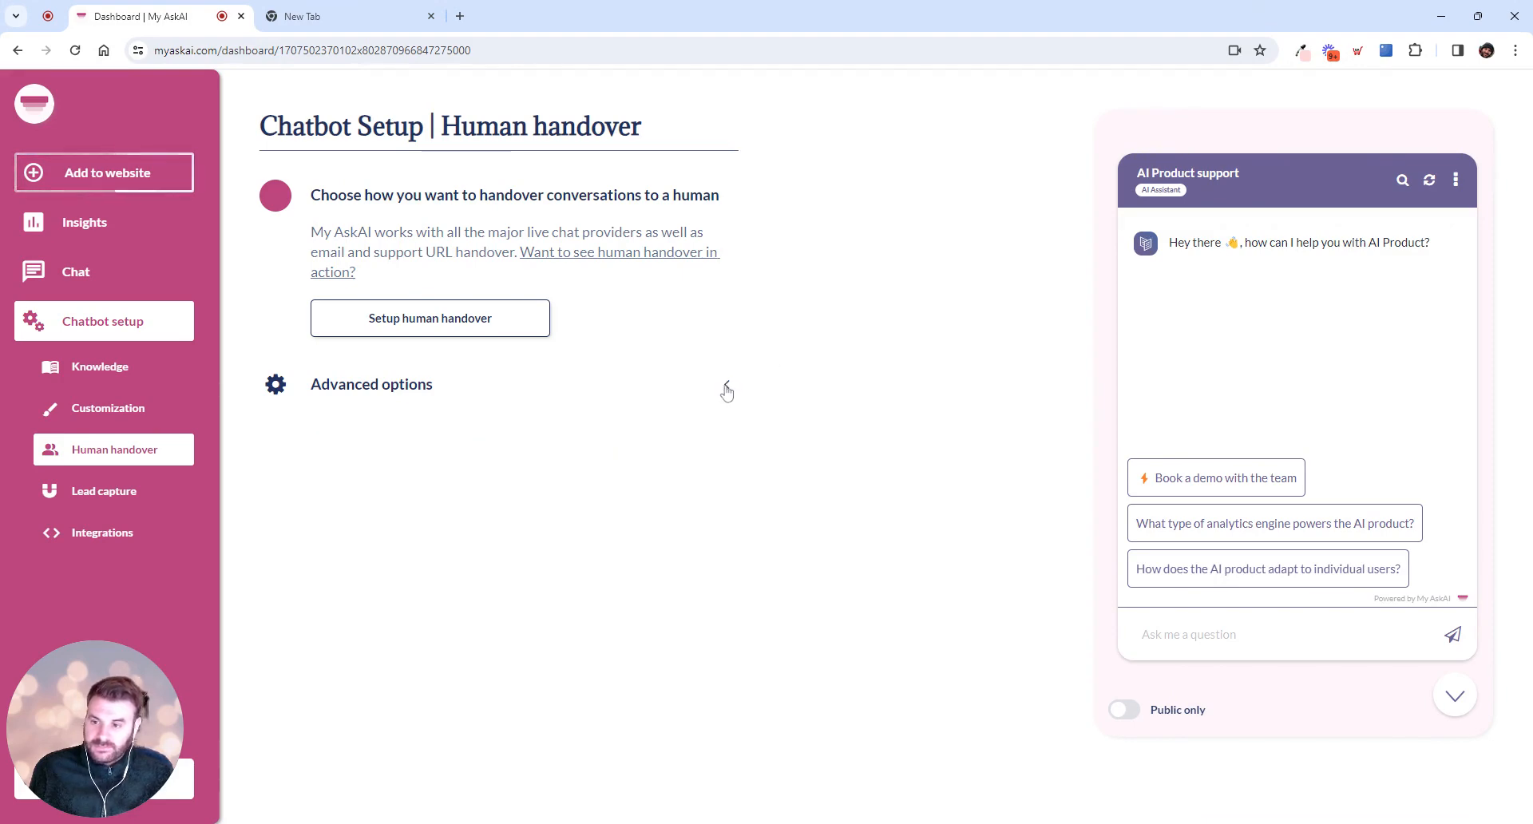
Show the advanced options for the website's floating bubble button in the Integrations settings
left_click(114, 535)
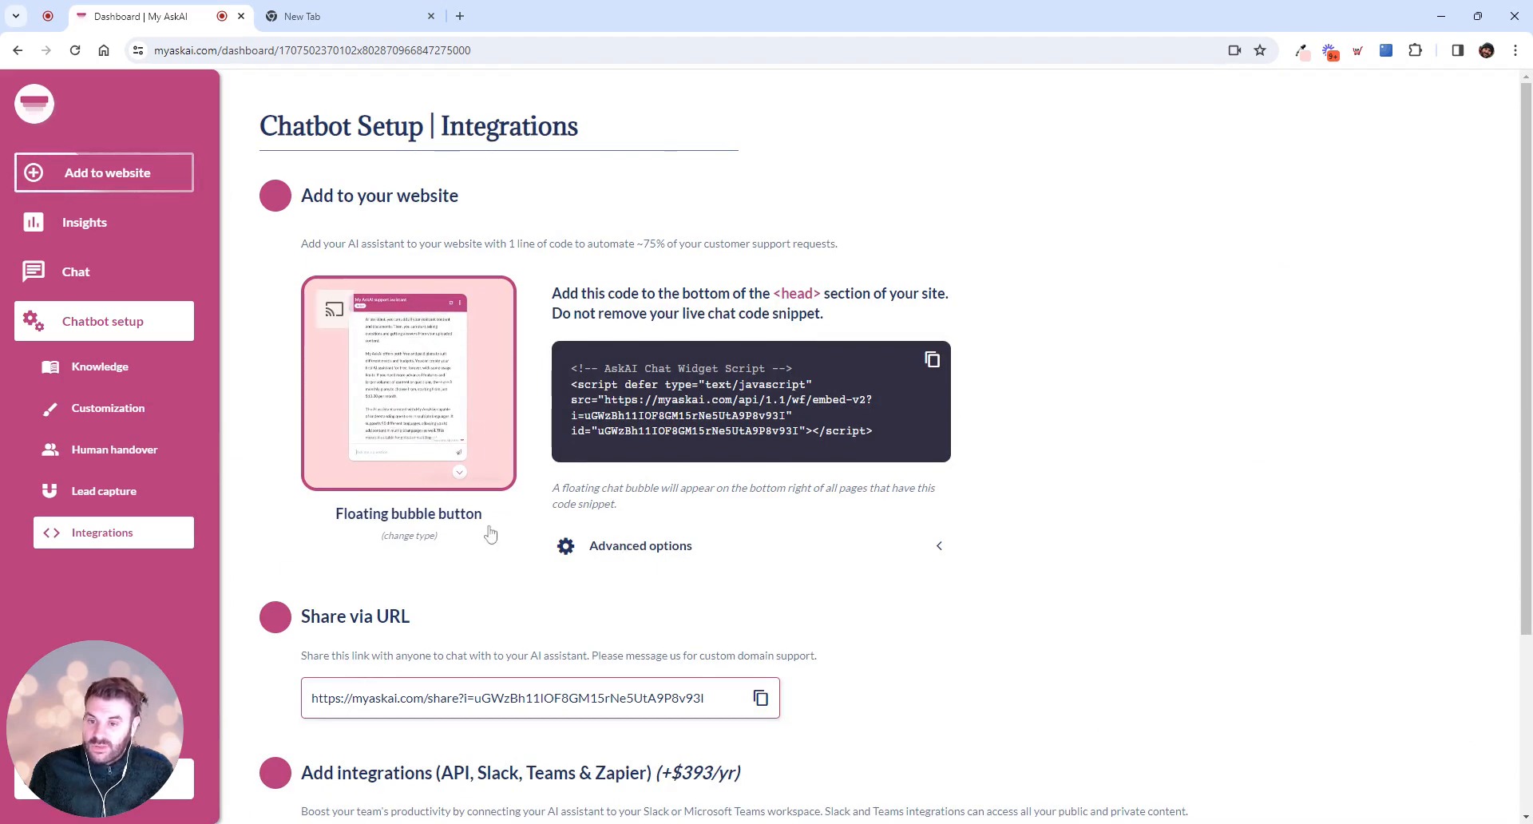
left_click(610, 548)
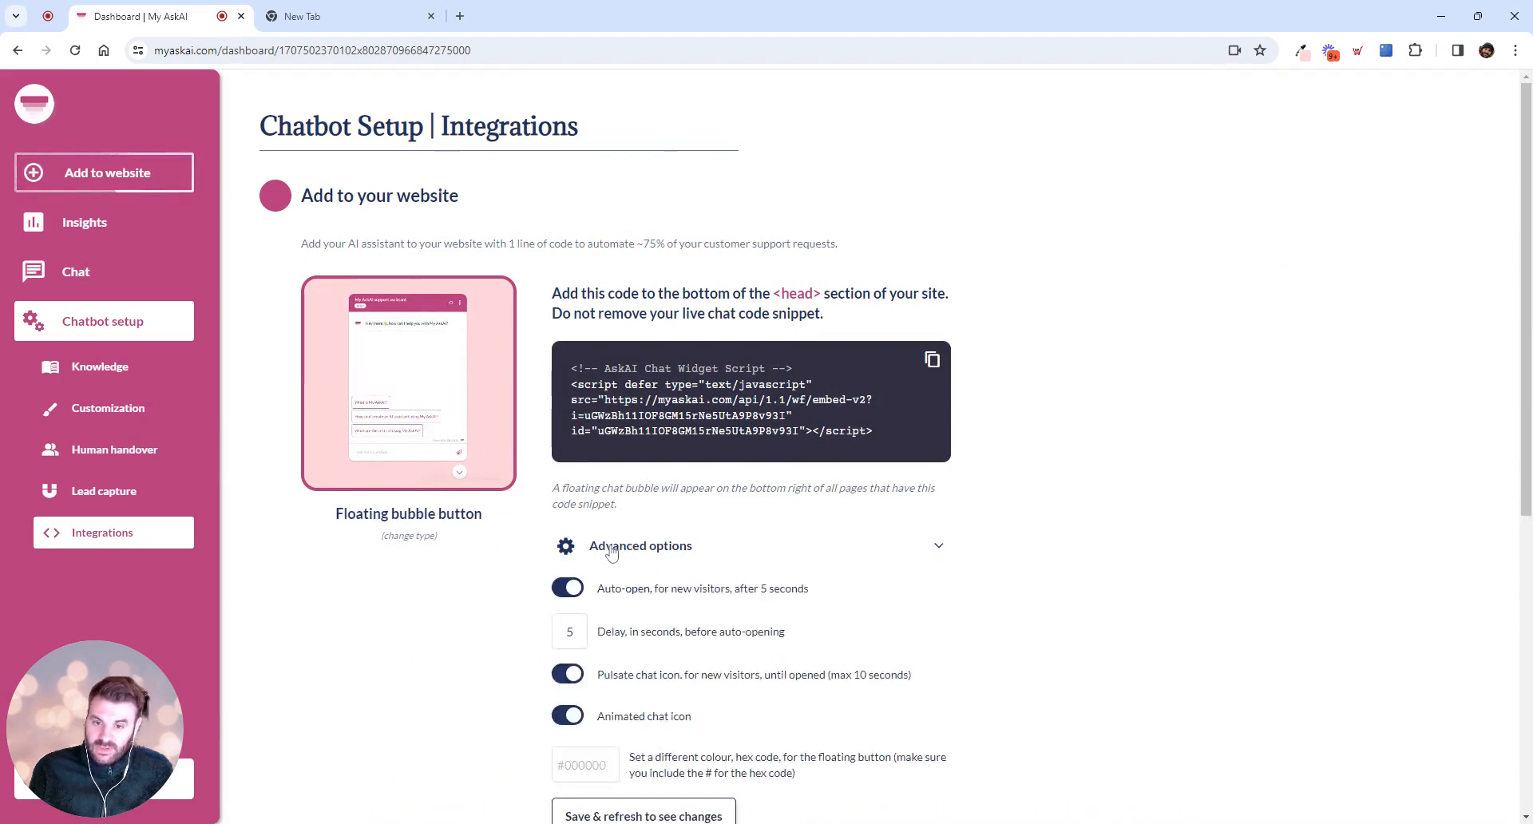
scroll(638, 508, "down", 1)
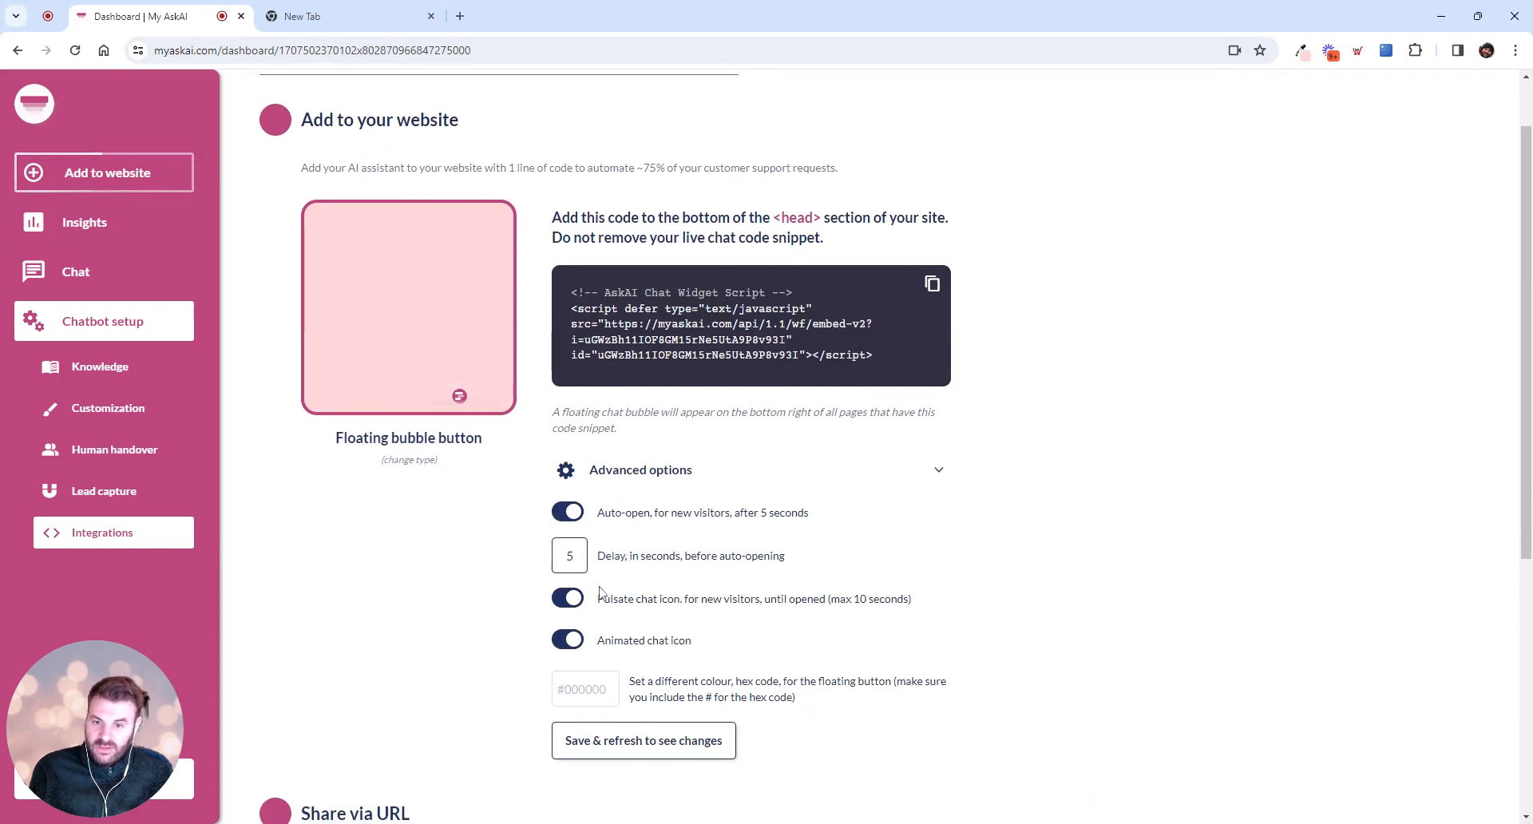